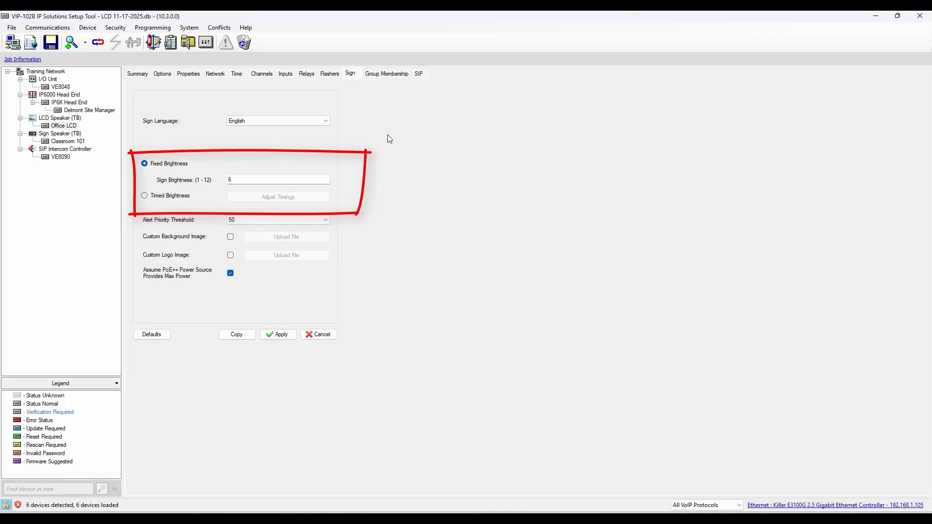
Switch the Office LCD sign to Timed Brightness with its timing adjustments opened, and review the Alert Priority Threshold options
left_click(144, 196)
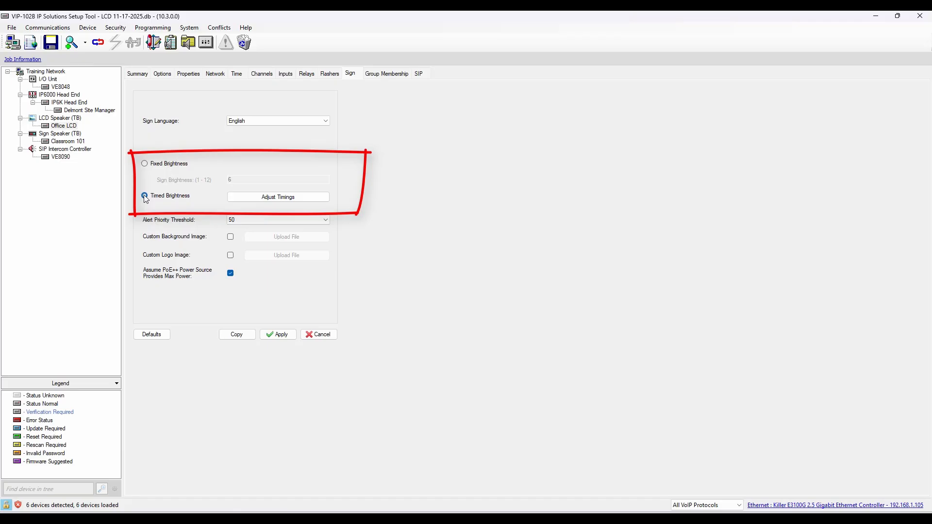
left_click(322, 199)
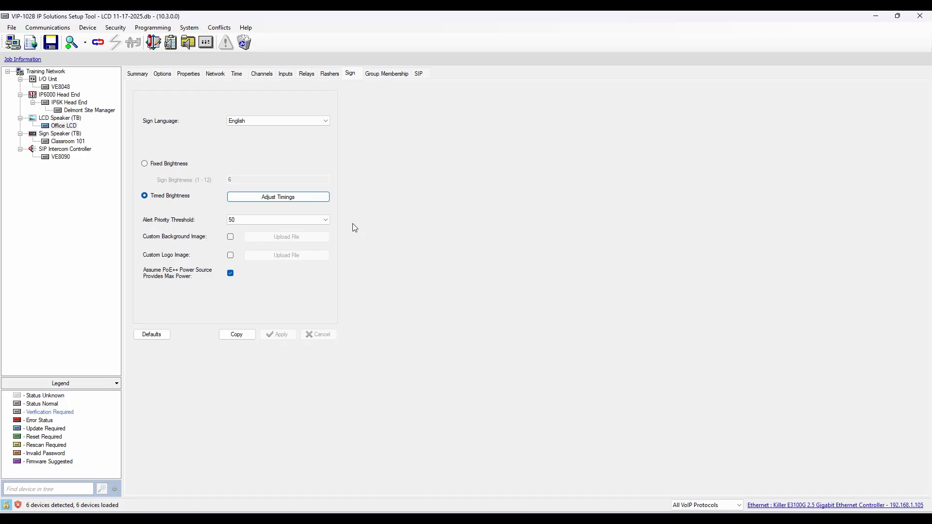
left_click(326, 221)
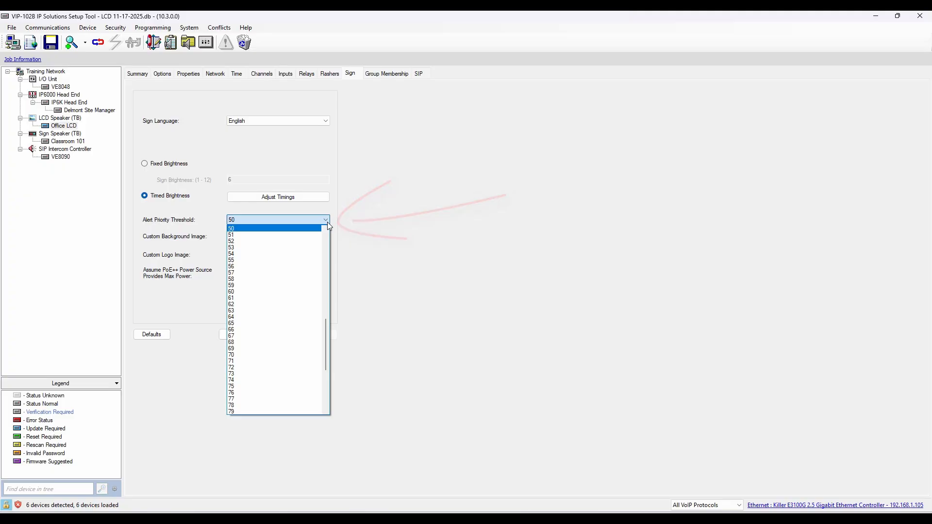
scroll(326, 322, "up", 2)
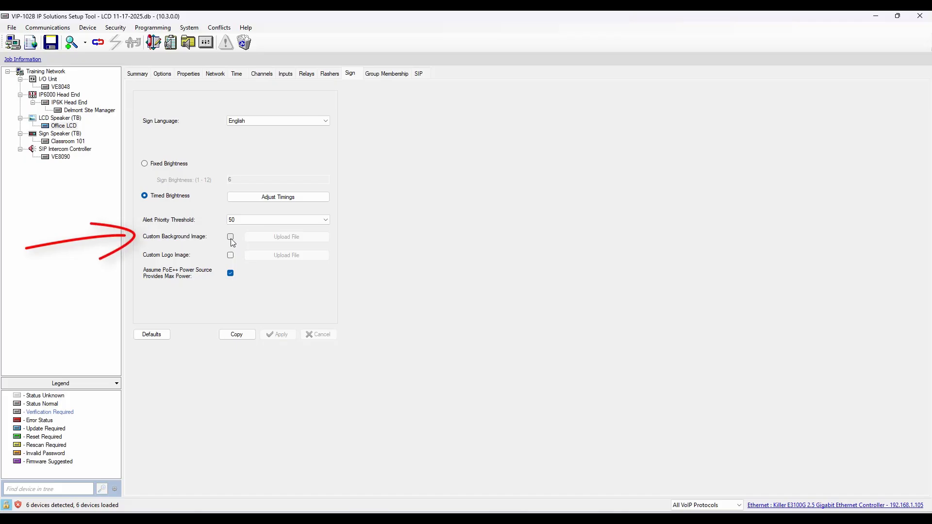
Enable the custom background image and upload forest-7774205_1920.jpg from the Background Images folder to the Office LCD
left_click(231, 237)
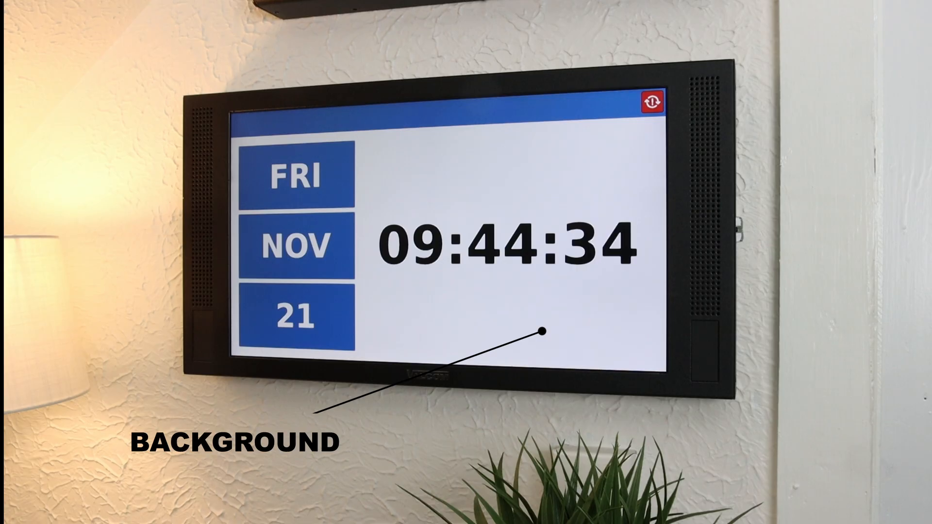
left_click(265, 242)
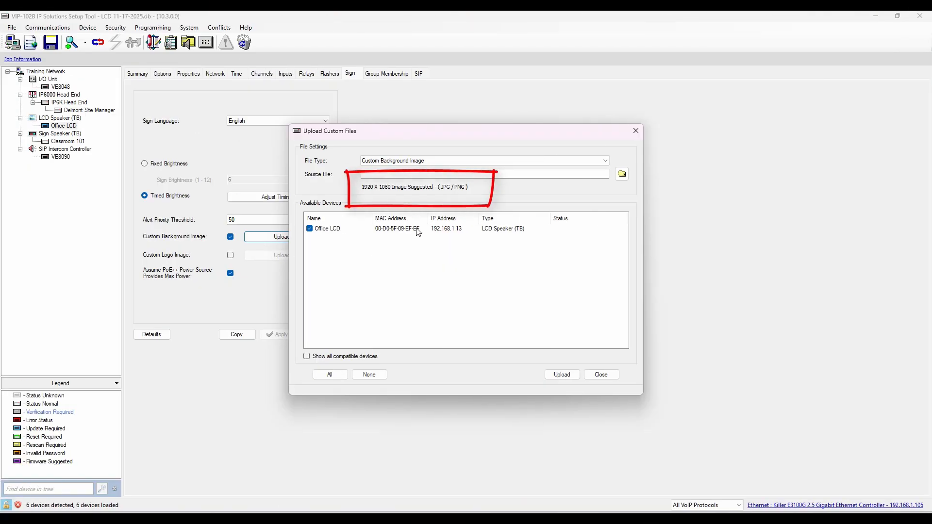
left_click(622, 174)
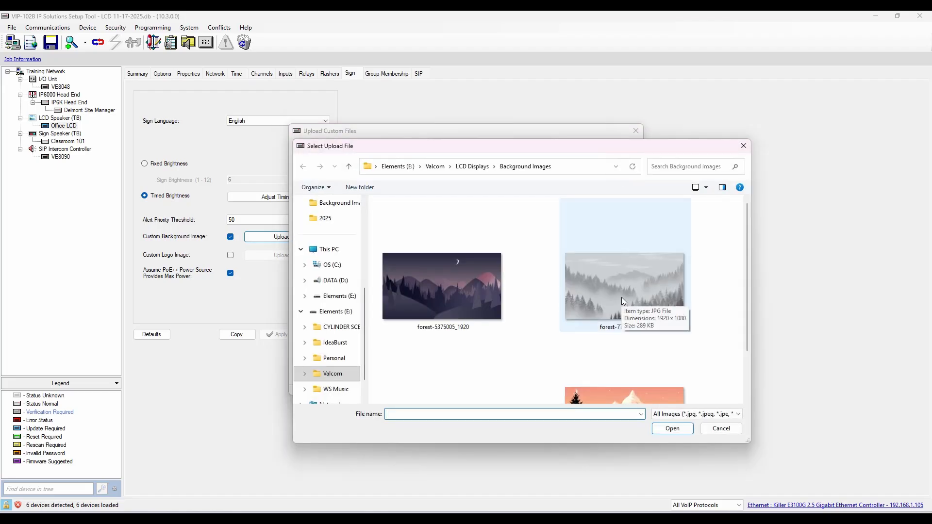
left_click(621, 298)
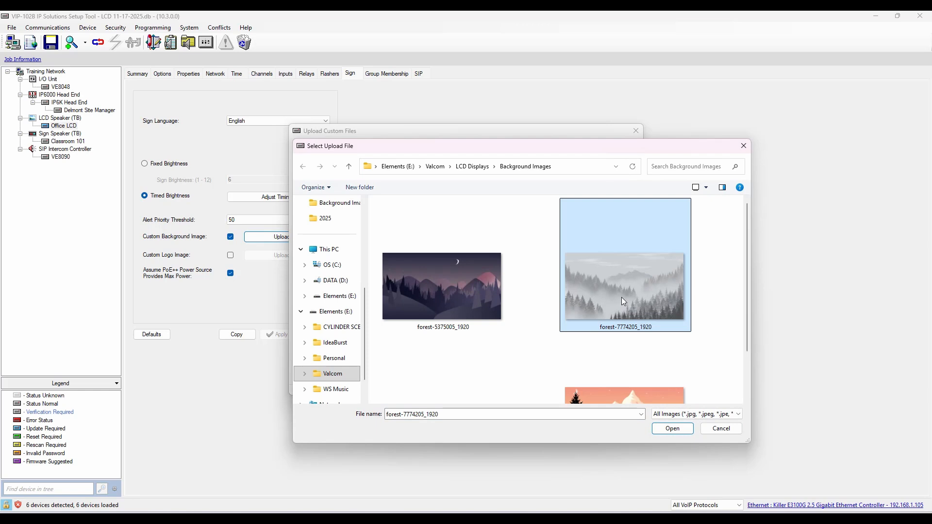
left_click(673, 429)
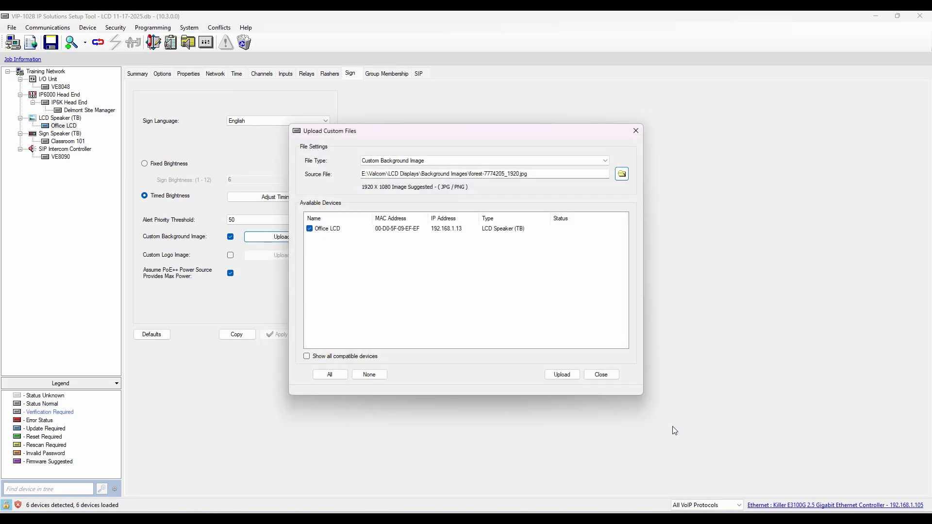
left_click(562, 374)
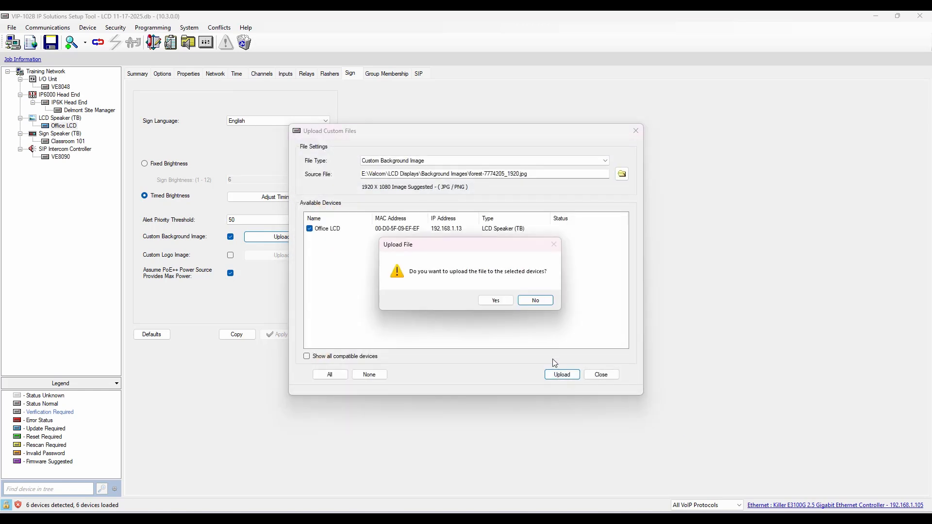
left_click(492, 303)
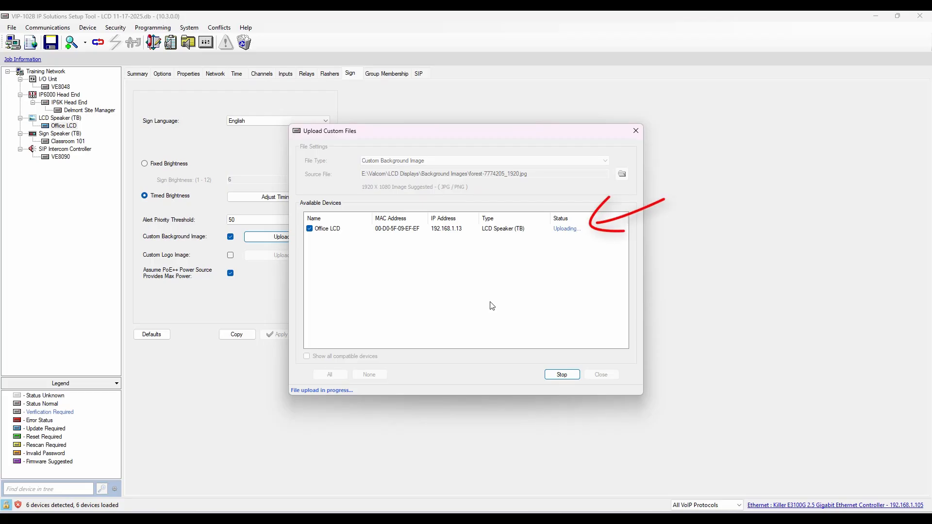
left_click(593, 374)
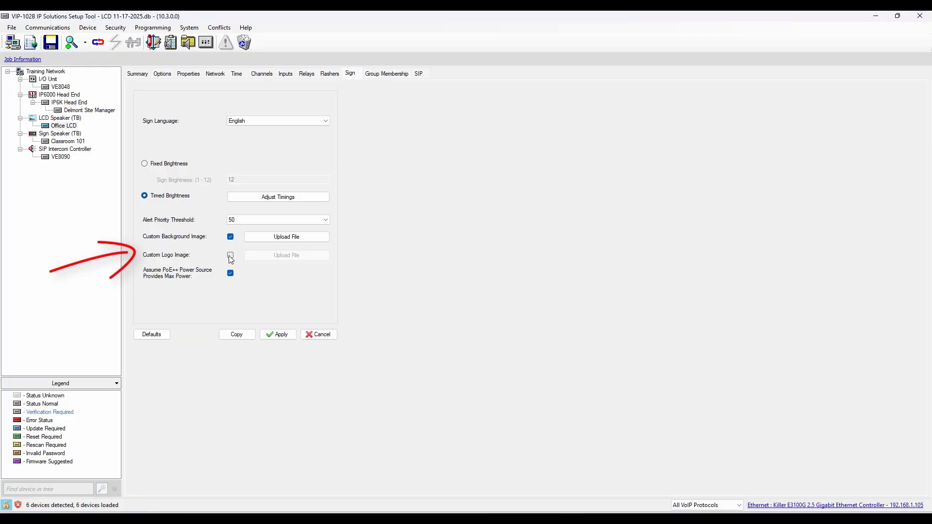
Enable the custom logo image and upload Valcom_with_PGT_Tagline_White.png from the Background Images folder to the Office LCD
left_click(230, 257)
left_click(283, 255)
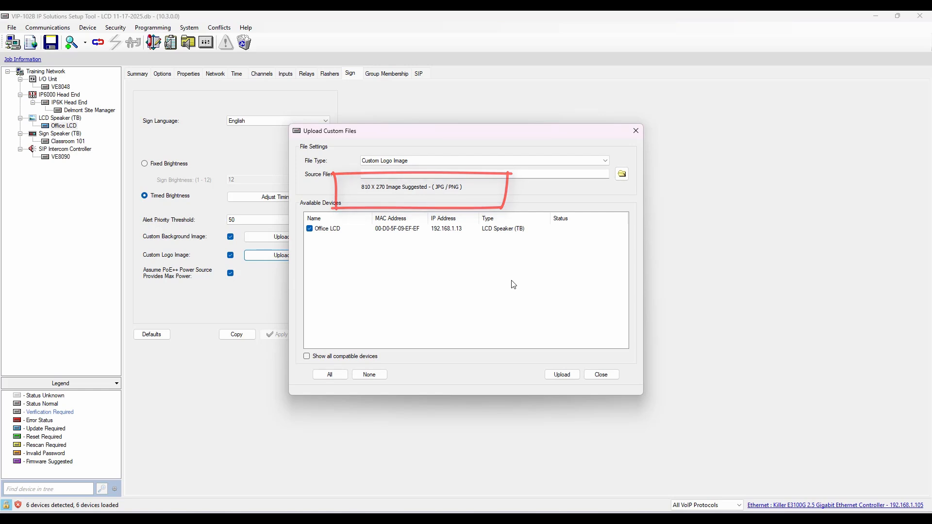
left_click(622, 175)
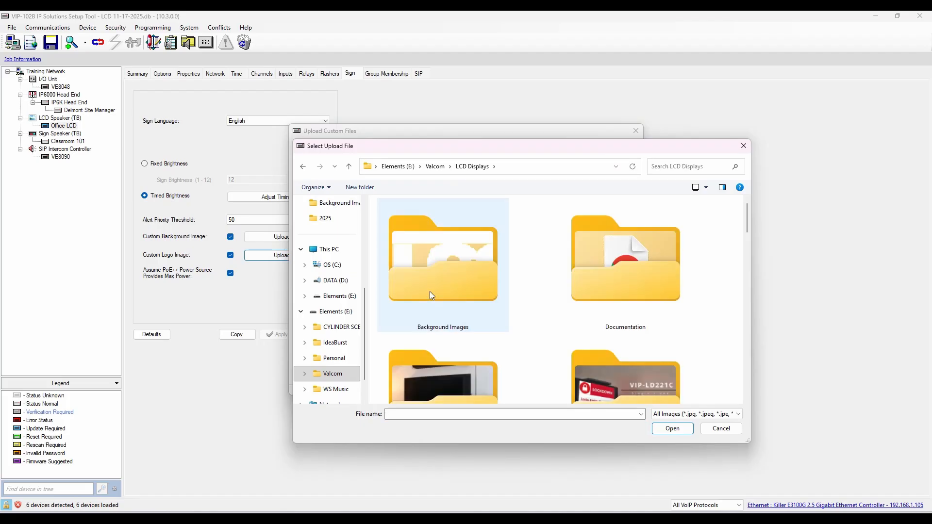
double_click(436, 287)
scroll(638, 325, "down", 1)
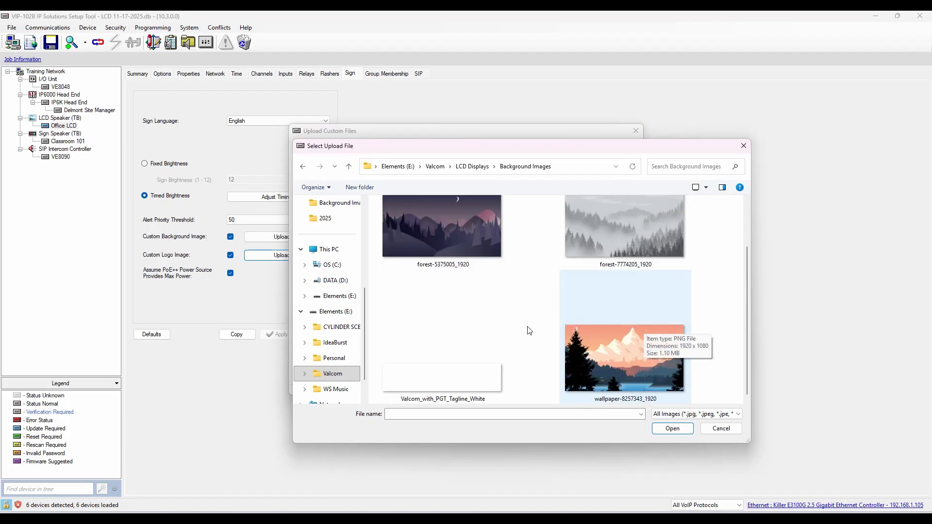
left_click(442, 340)
left_click(662, 429)
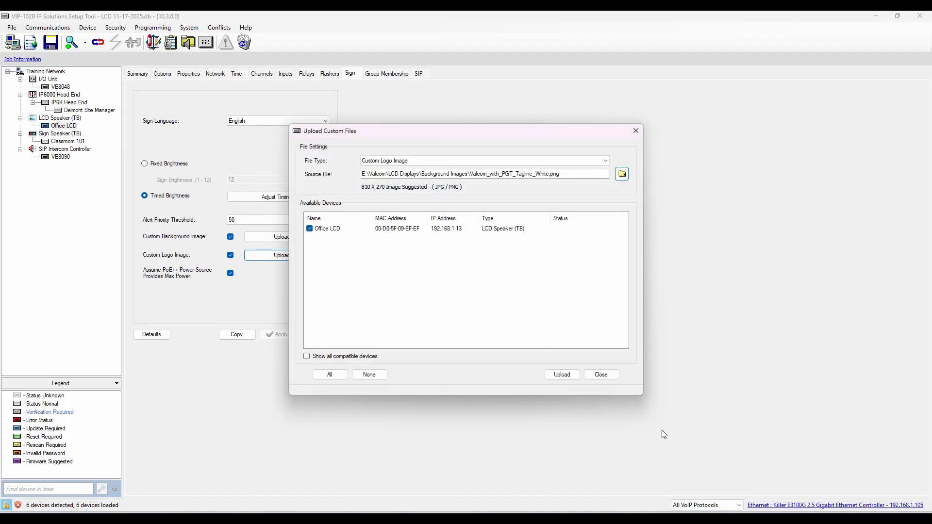
left_click(563, 375)
left_click(510, 302)
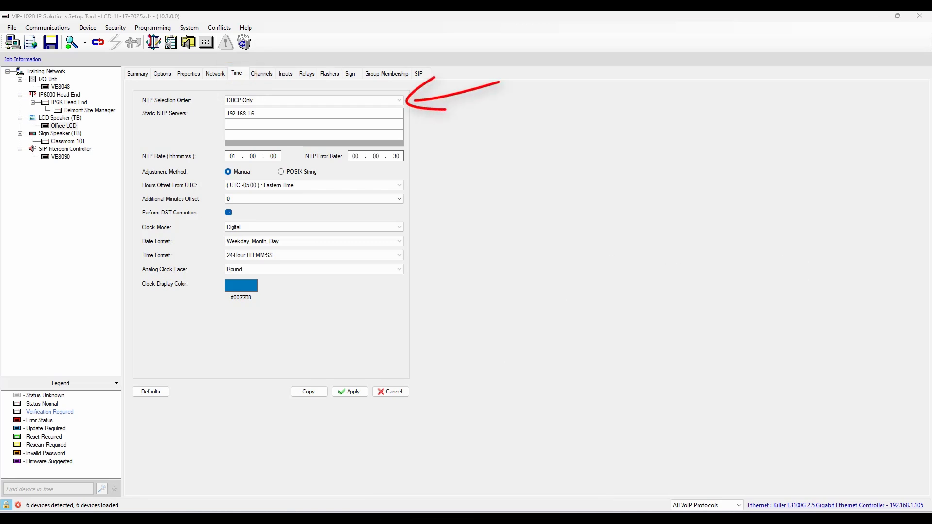
Set the NTP Selection Order to Static Only in the Office LCD's time settings
left_click(399, 102)
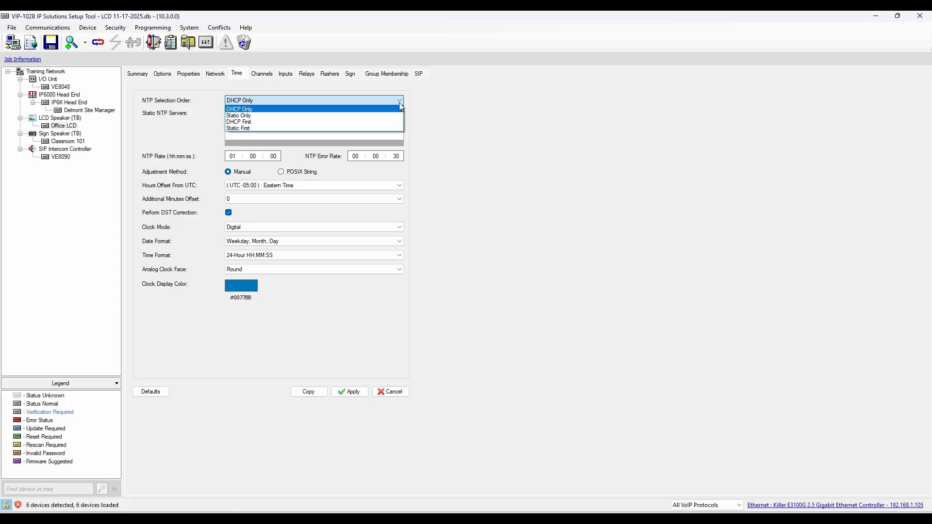
left_click(400, 103)
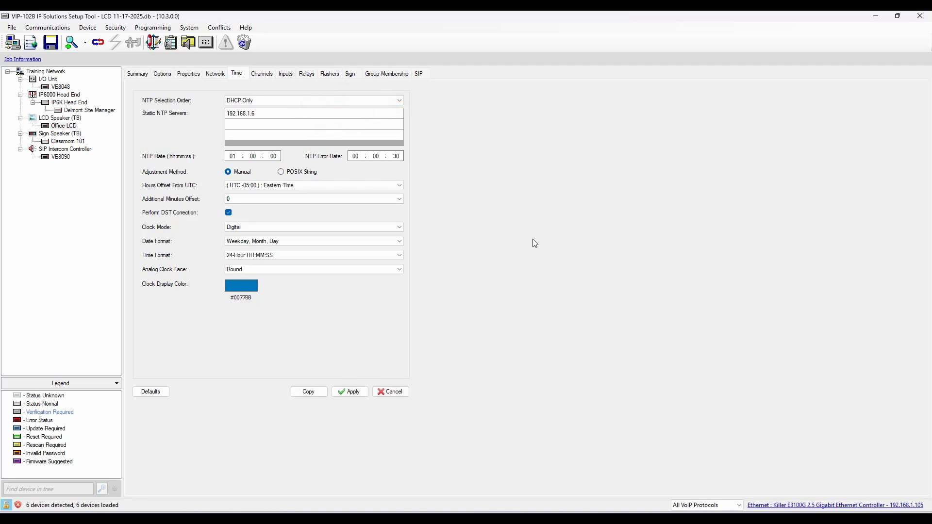
left_click(394, 101)
left_click(390, 117)
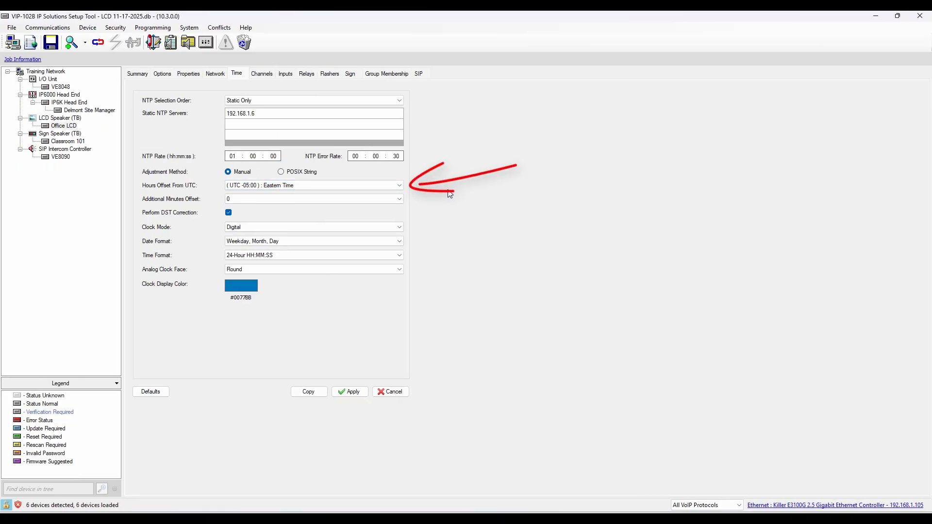
Review the Hours Offset From UTC options and set the Clock Mode to Analog
left_click(400, 186)
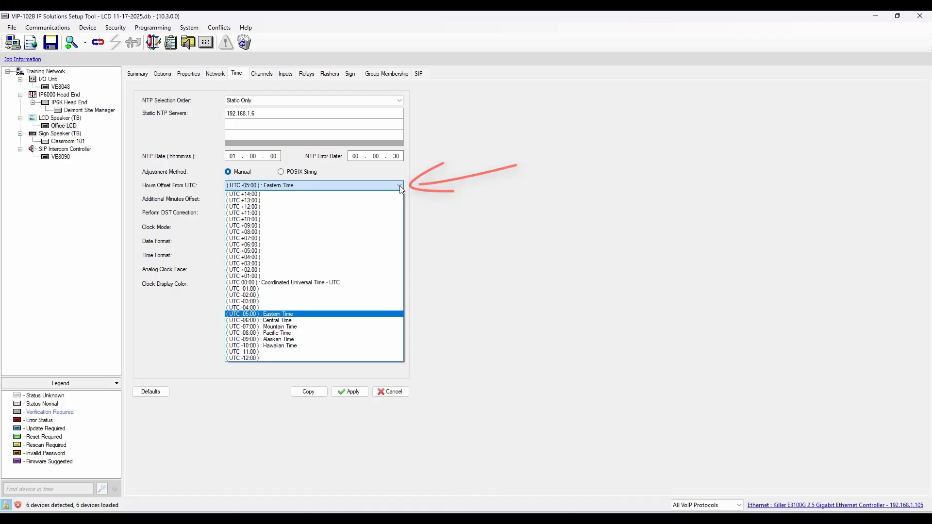
left_click(520, 264)
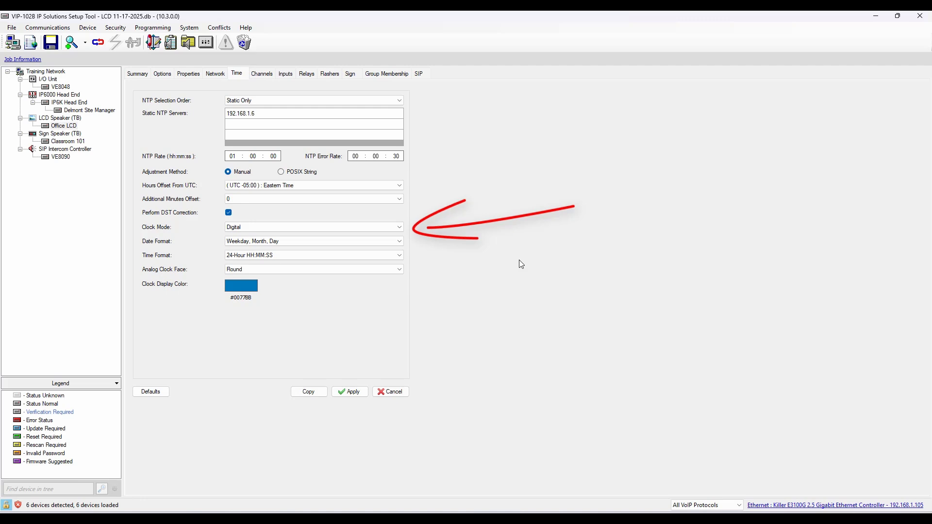
left_click(399, 227)
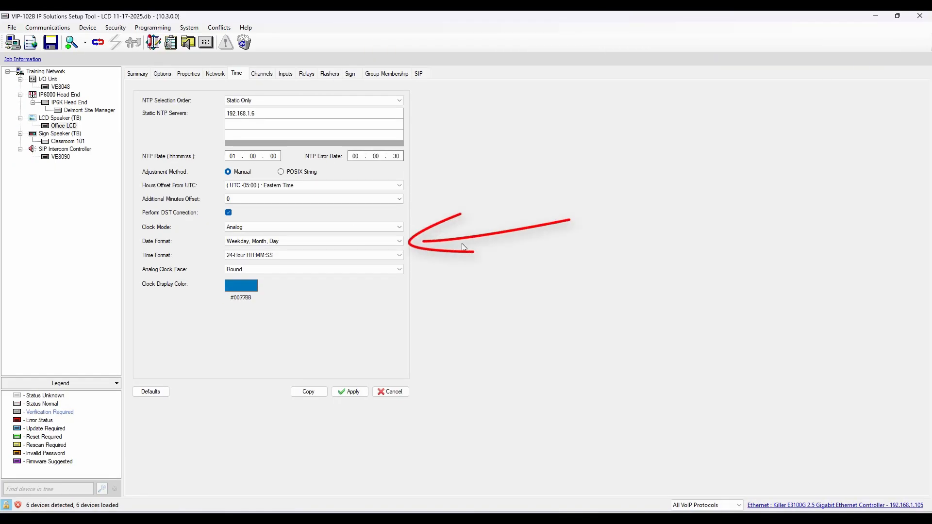
Review the available Date Format and Time Format options for the clock display
left_click(397, 243)
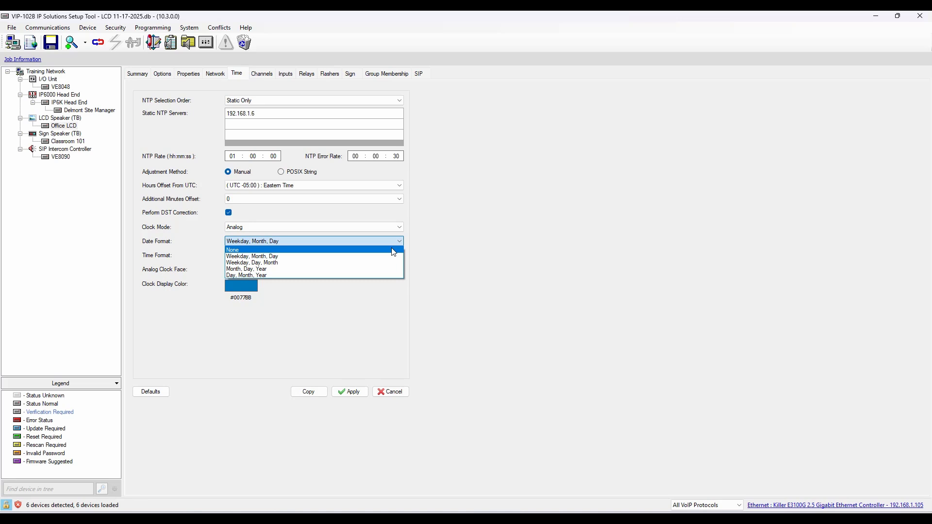
left_click(522, 275)
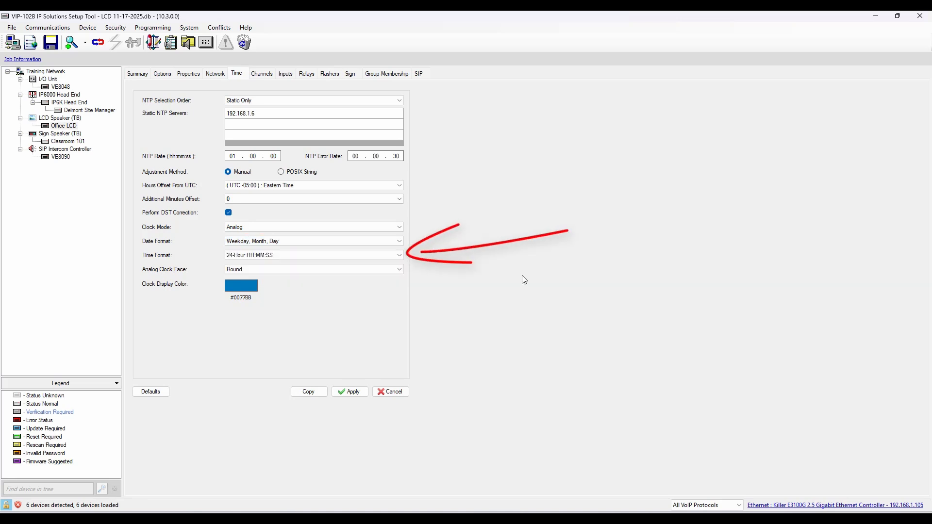
left_click(403, 254)
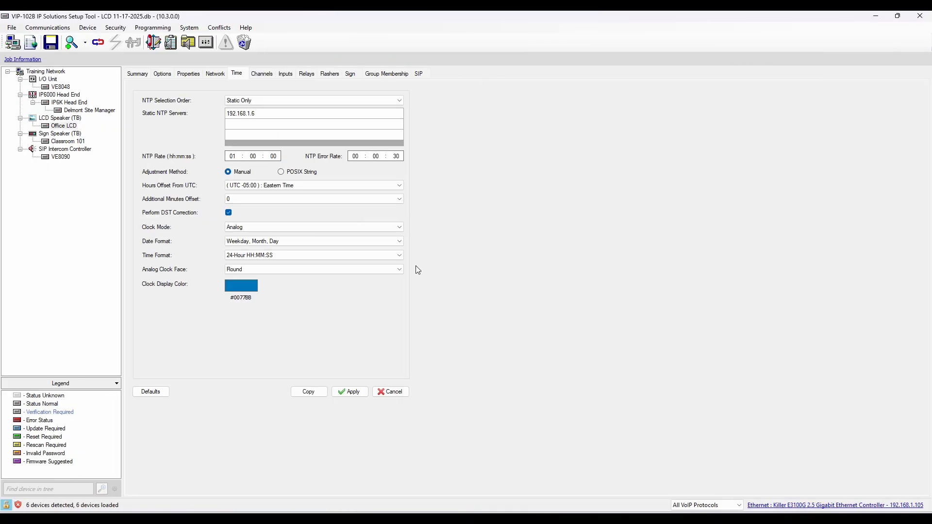
Set the Analog Clock Face to Custom and open the upload dialog for its image file
left_click(397, 269)
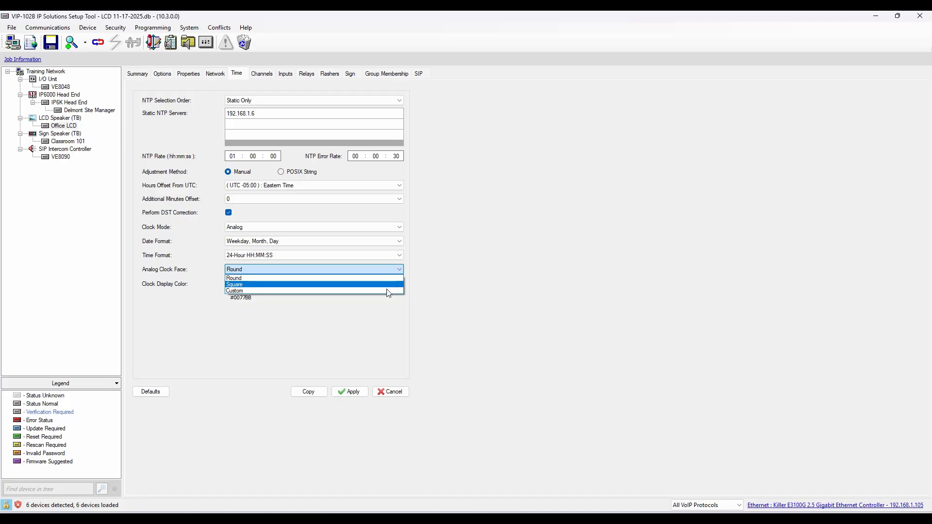
left_click(386, 291)
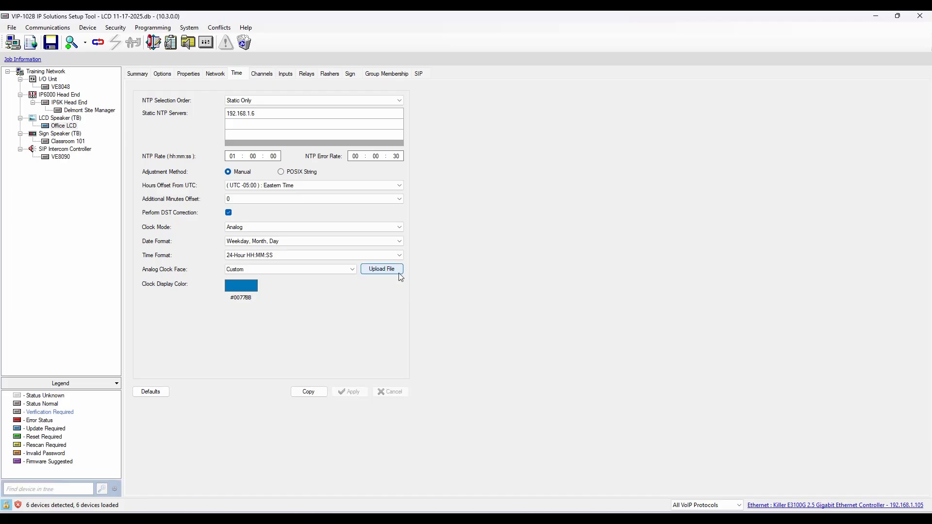
left_click(398, 274)
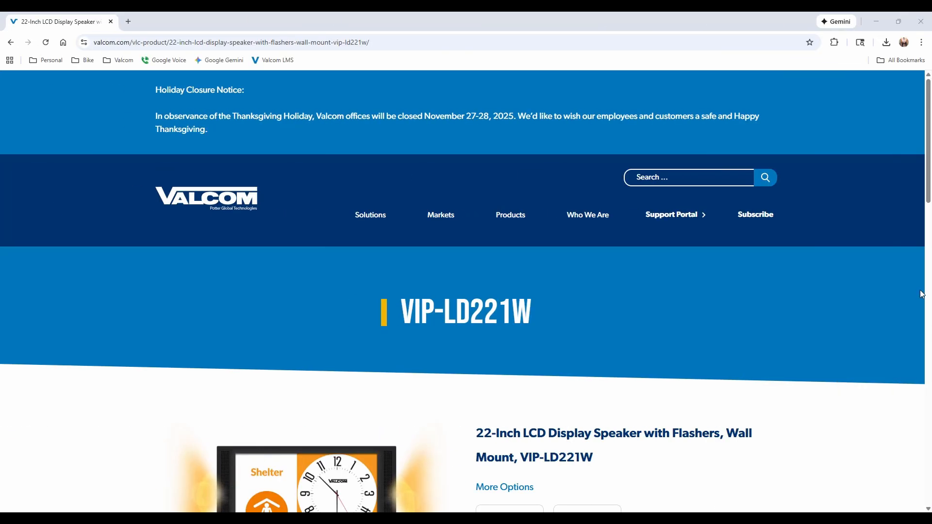
Browse the VIP-LD221W product page in the web browser, and select the 1060x1060_RoundClockFace (1) image in the Downloads folder
scroll(922, 294, "down", 12)
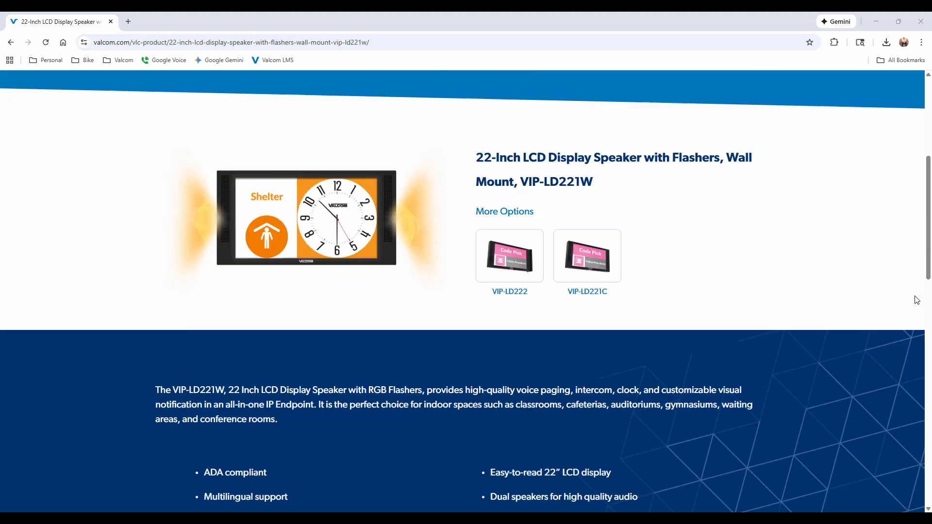
scroll(913, 300, "down", 7)
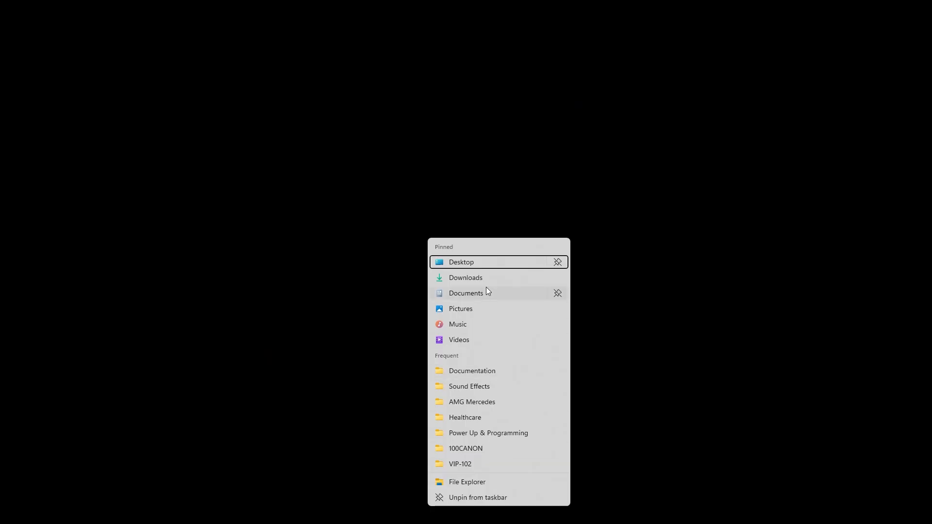
left_click(482, 278)
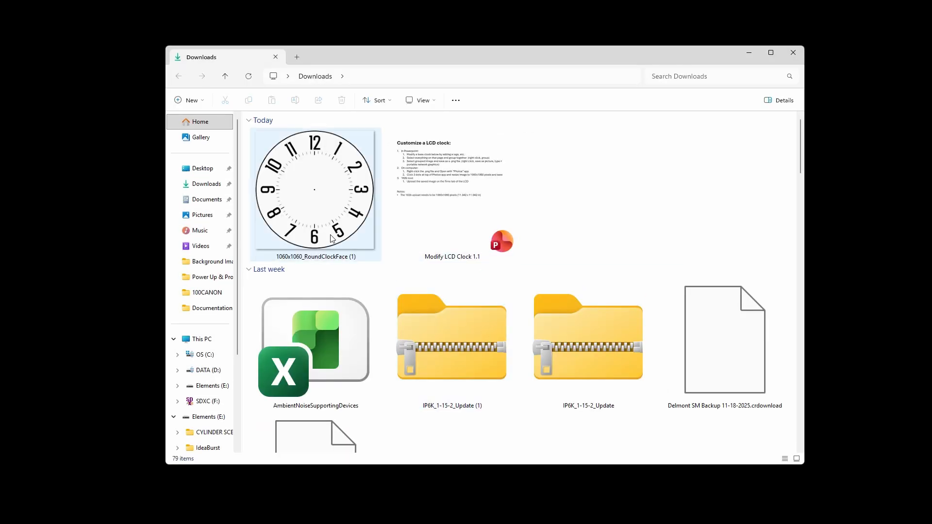
left_click(318, 213)
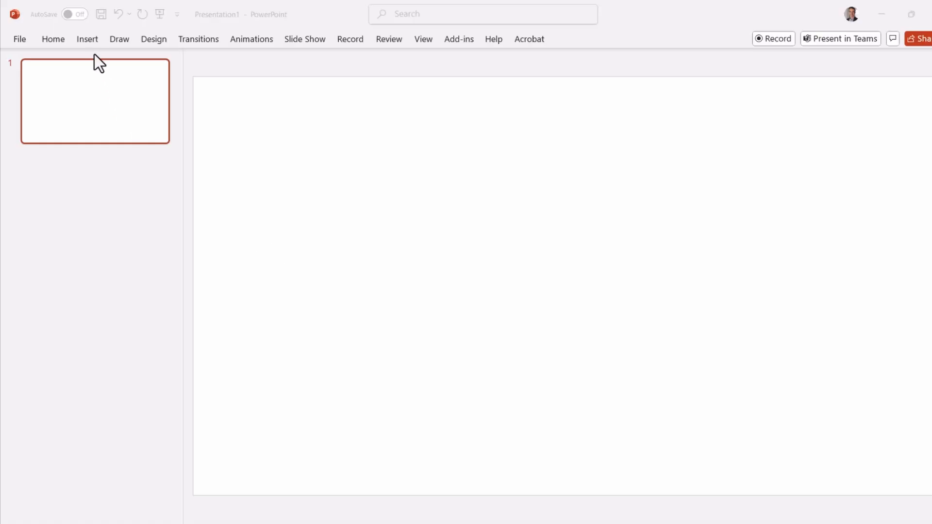
Switch to PowerPoint and insert the 1060x1060_RoundClockFace picture from the Downloads folder onto the blank slide
left_click(92, 40)
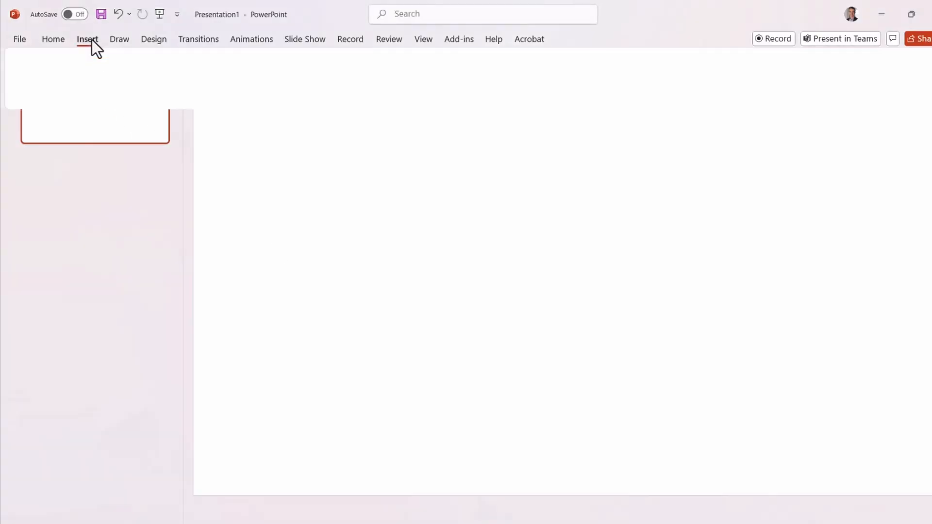
left_click(128, 84)
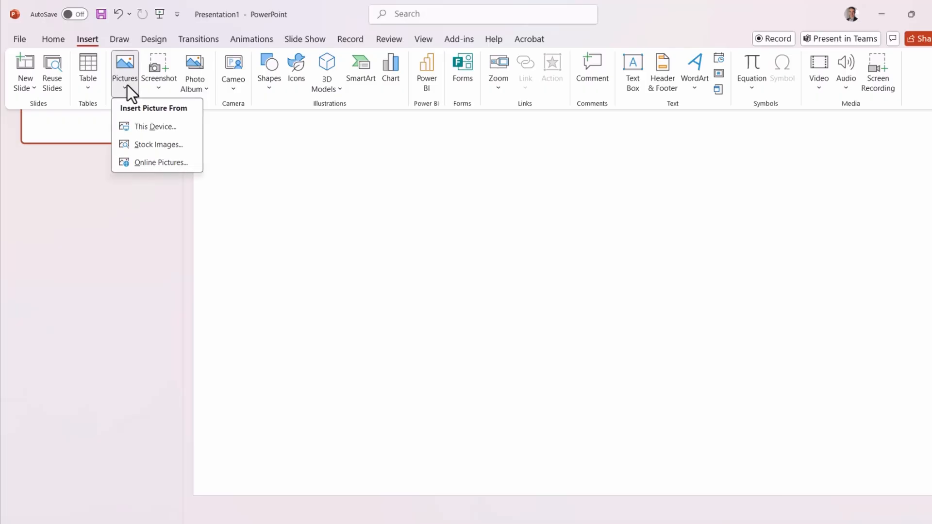
left_click(150, 127)
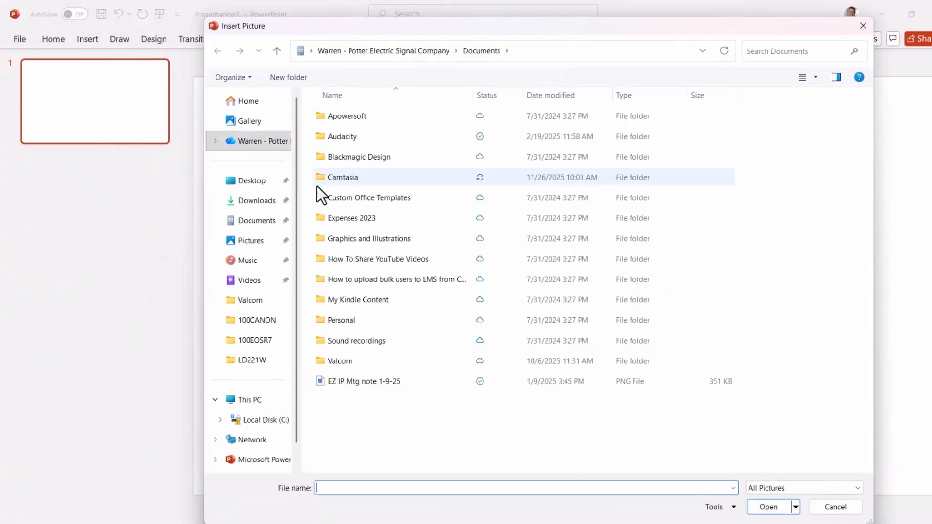
left_click(261, 201)
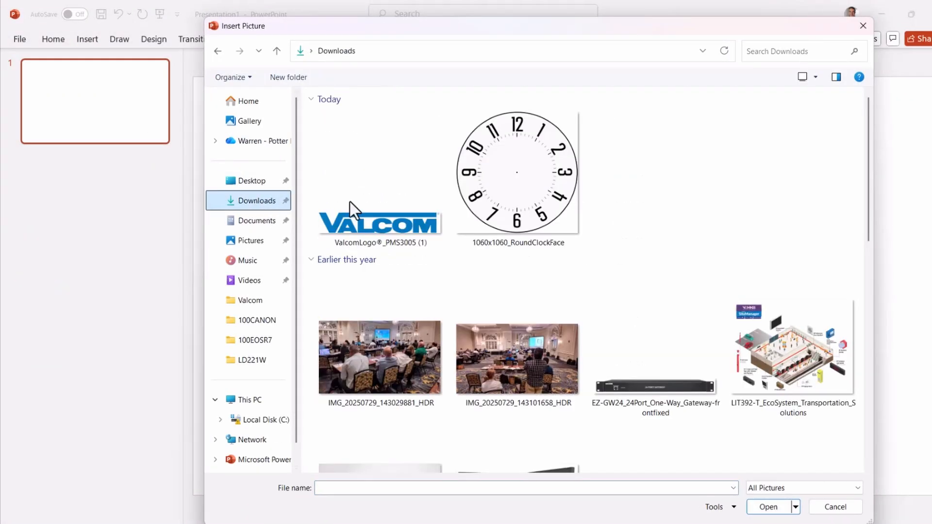
left_click(485, 196)
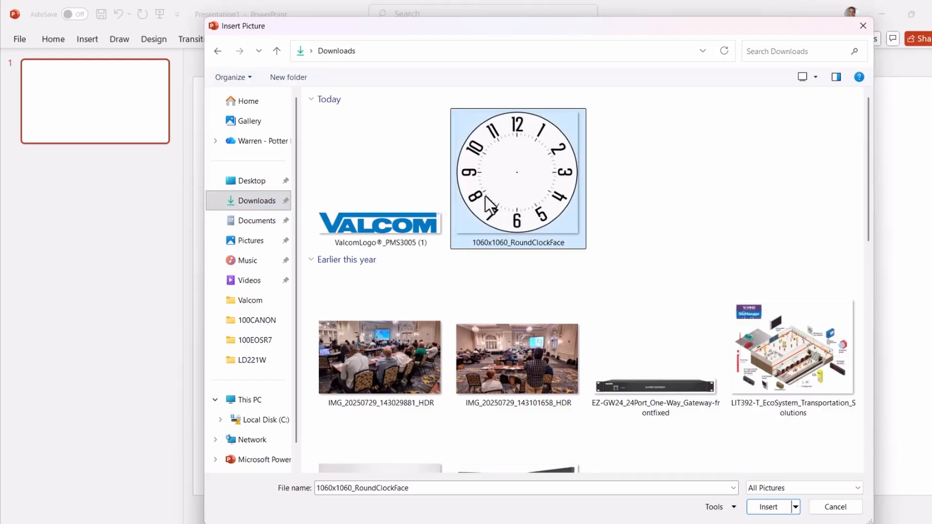
left_click(752, 504)
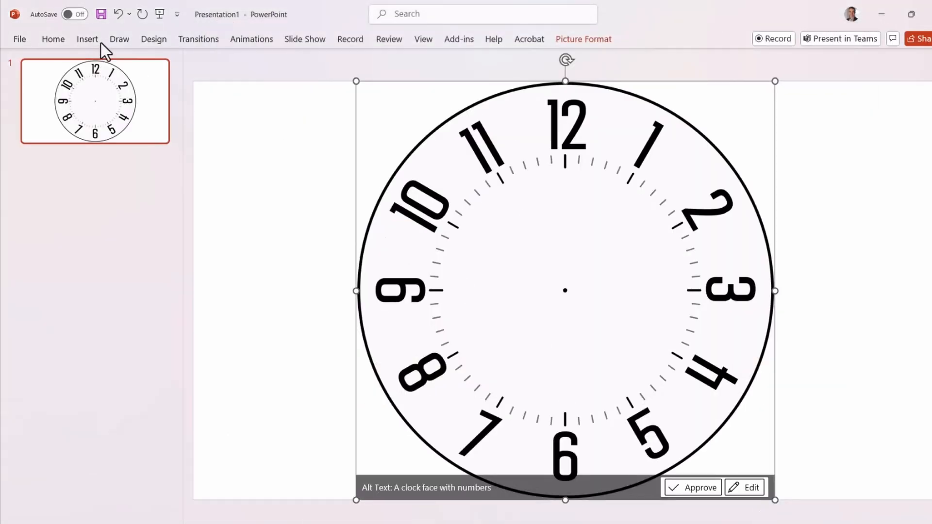
Insert the ValcomLogo®_PMS3005 (1) picture, shrink it to fit inside the numerals and place it just above the clock face's center
left_click(90, 37)
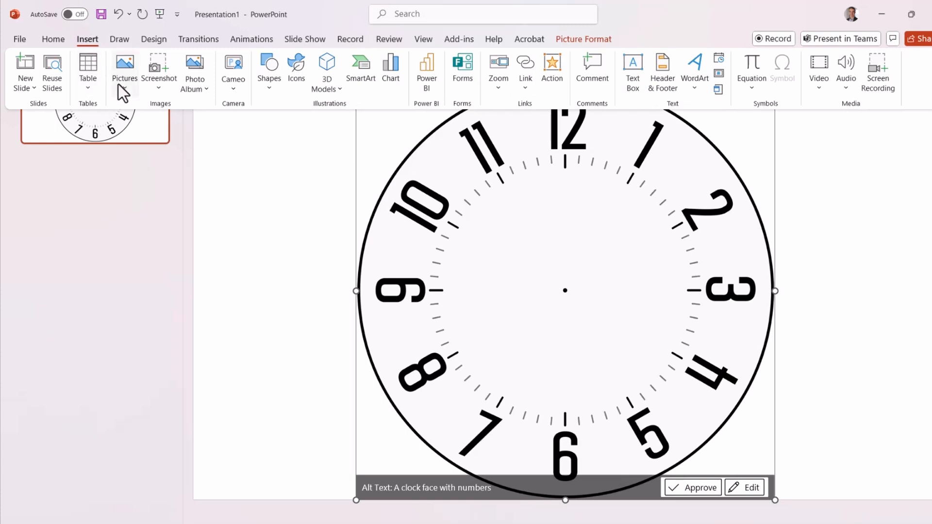
left_click(119, 86)
left_click(144, 128)
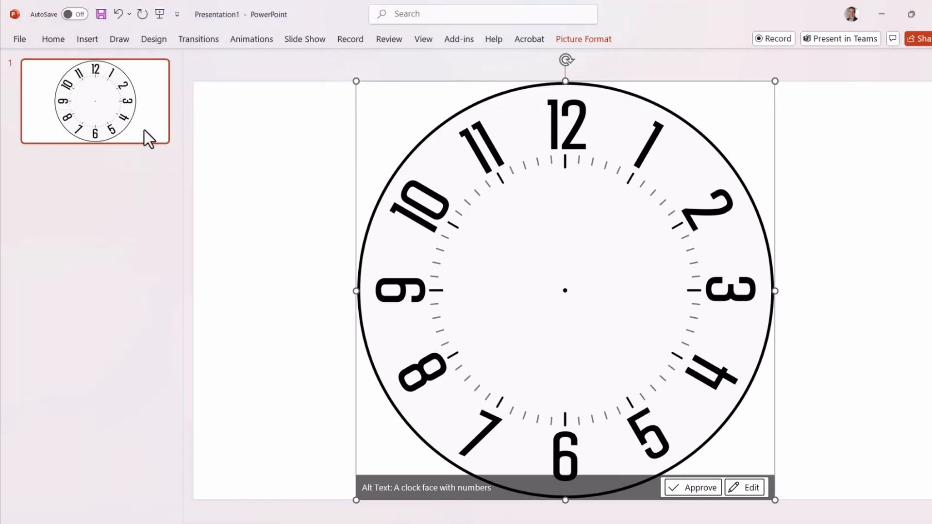
double_click(331, 223)
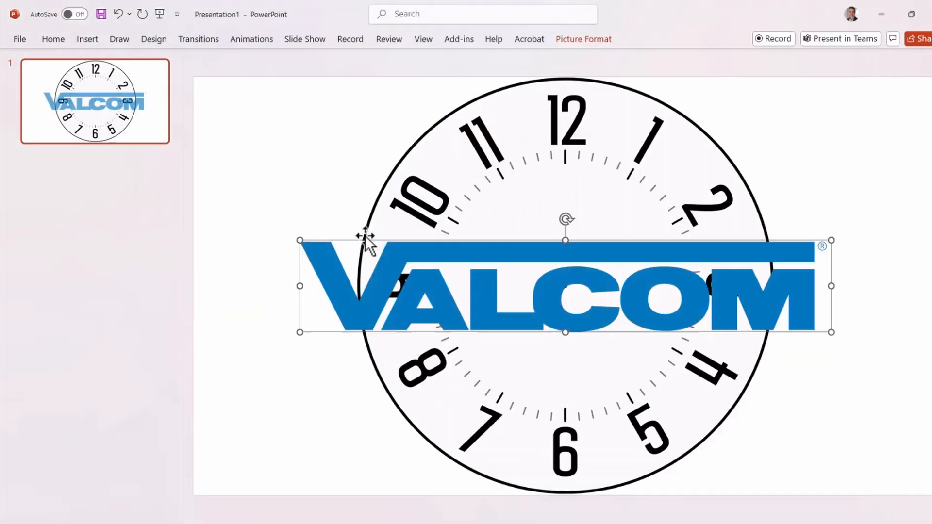
left_click_drag(292, 236, 619, 300)
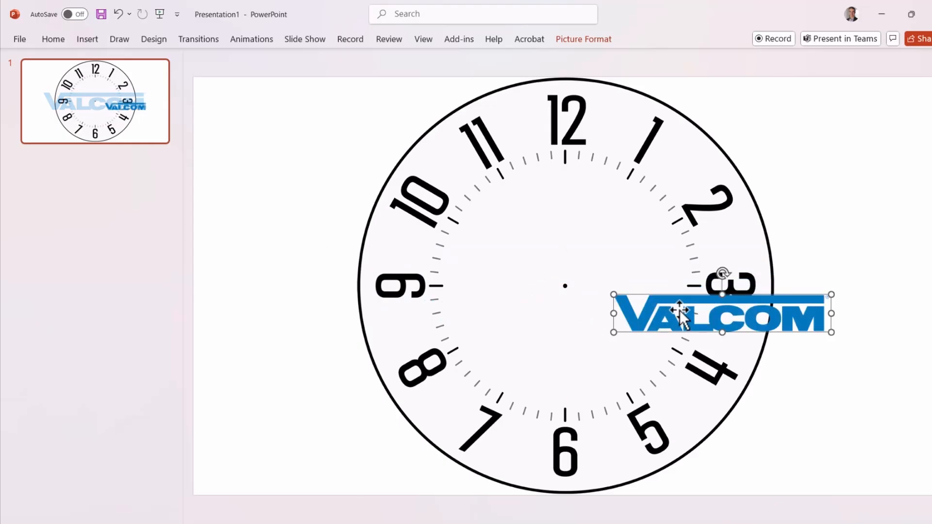
left_click_drag(681, 312, 526, 249)
Select the clock face and logo together and save them as a PNG picture named Clock with Valcom Logo in Downloads
left_click(841, 75)
left_click_drag(836, 63, 306, 517)
right_click(656, 274)
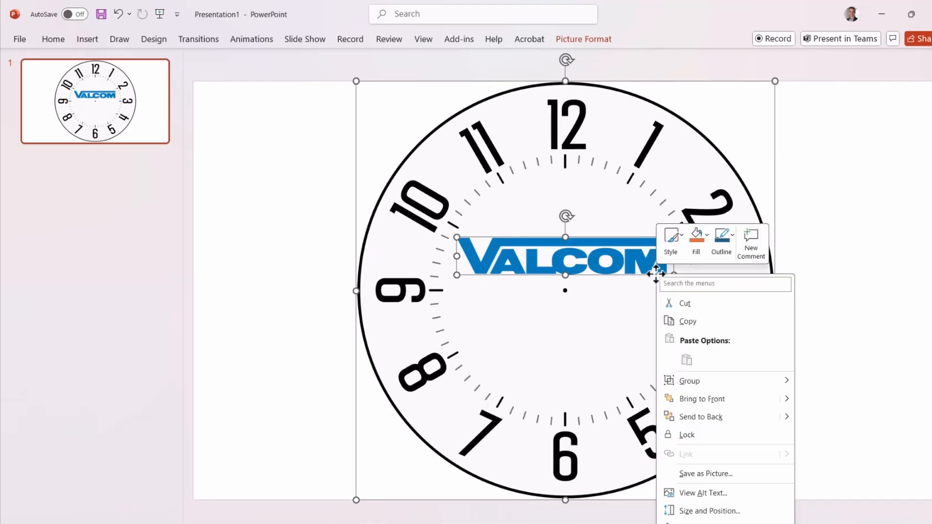
left_click(739, 474)
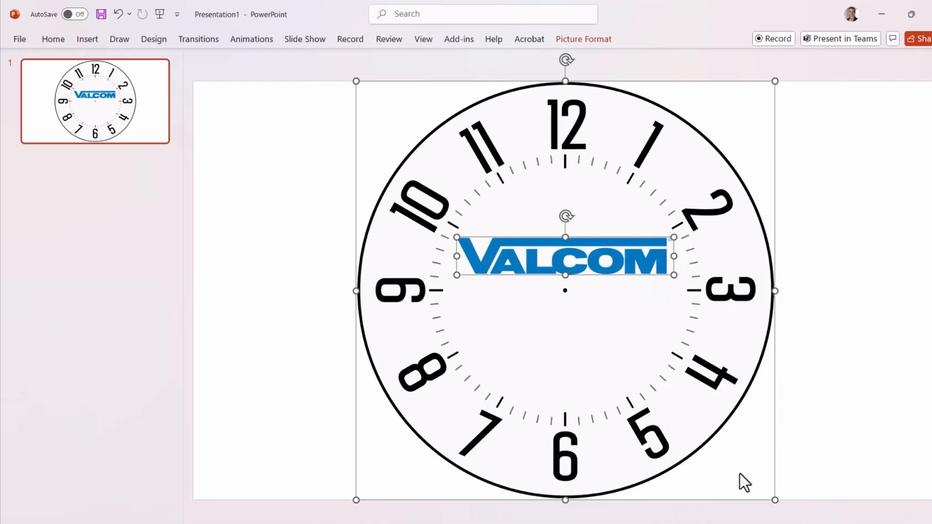
type("Clock with")
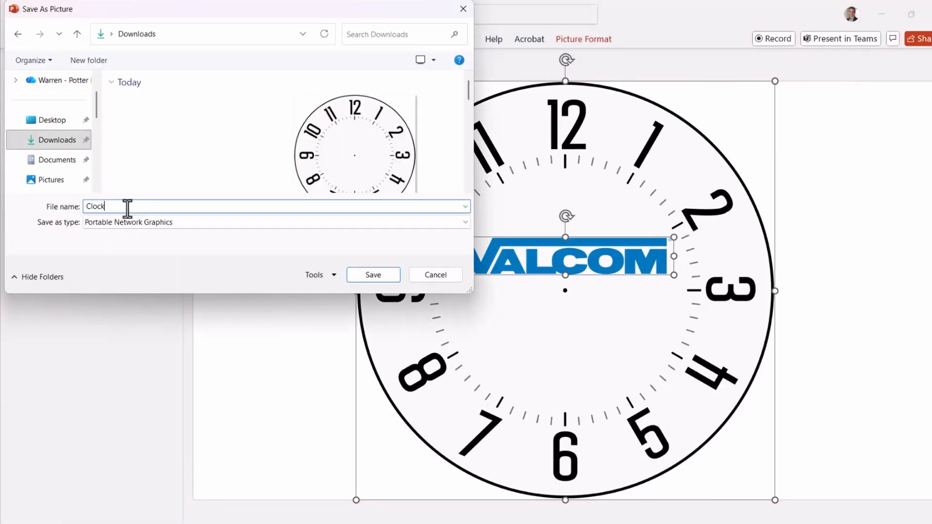
type(" Valcom Logo")
left_click(367, 262)
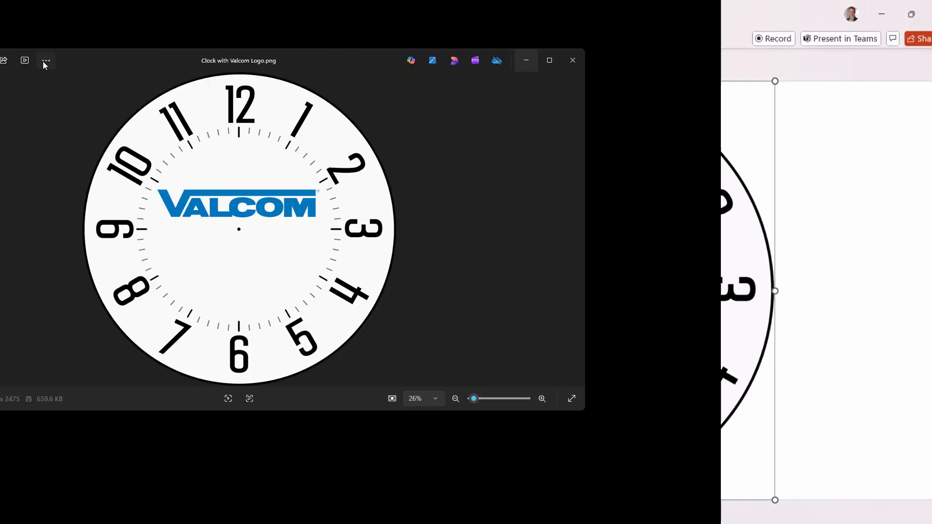
In the Photos app, resize Clock with Valcom Logo.png to 1060 x 1060 pixels and save it in the Background Images folder
left_click(257, 60)
left_click(203, 126)
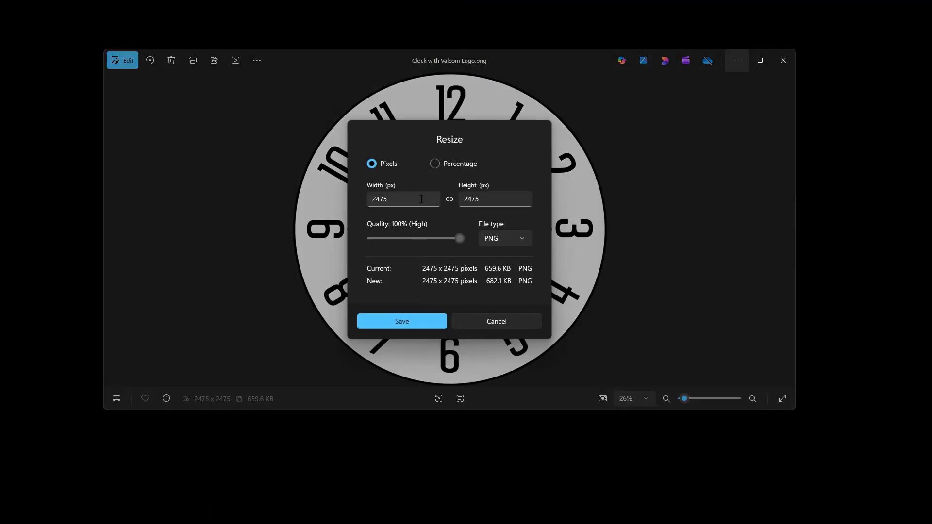
type("1060")
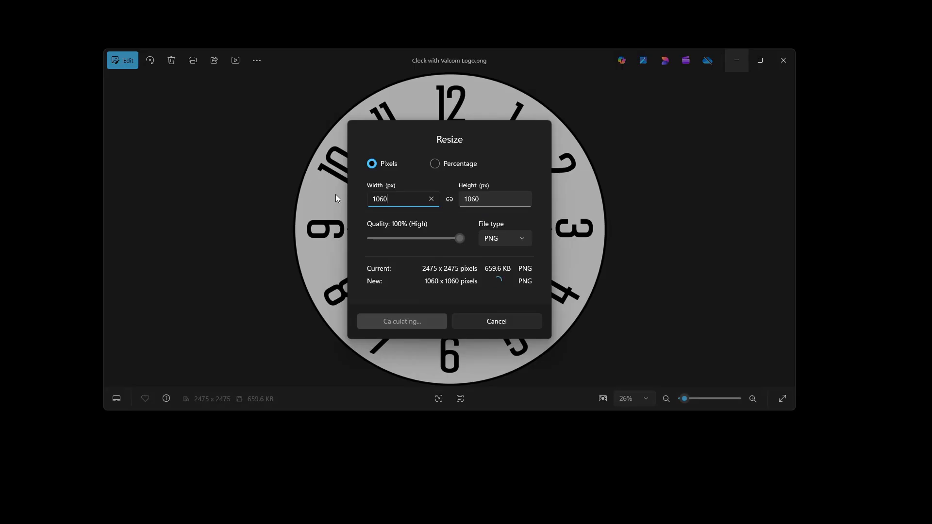
left_click(403, 331)
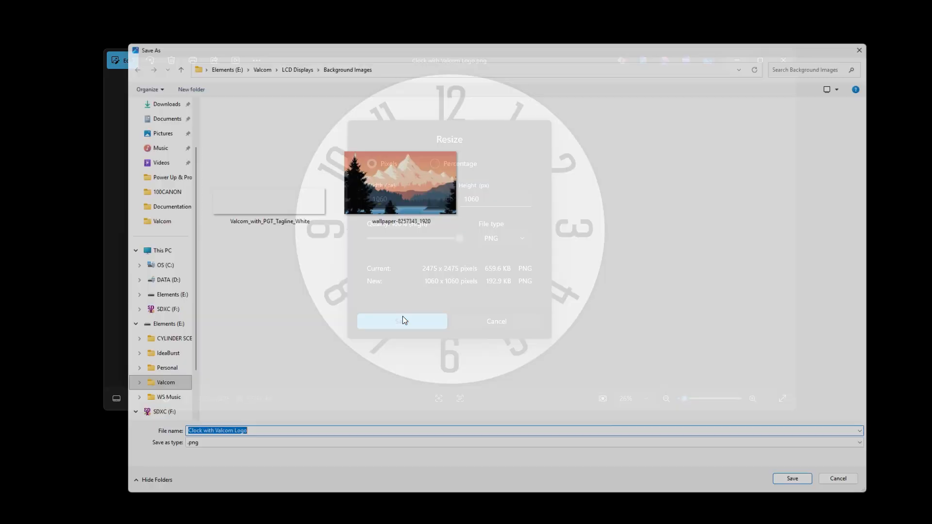
left_click(811, 492)
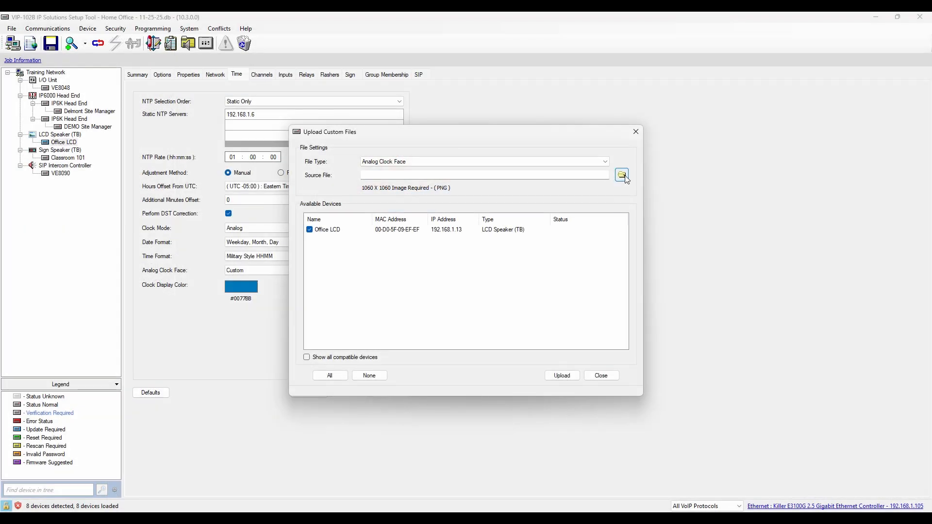
In the VIP-102B tool, upload Clock with Valcom Logo.png as the analog clock face to Office LCD and update the changed device
left_click(620, 175)
left_click(672, 430)
left_click(559, 376)
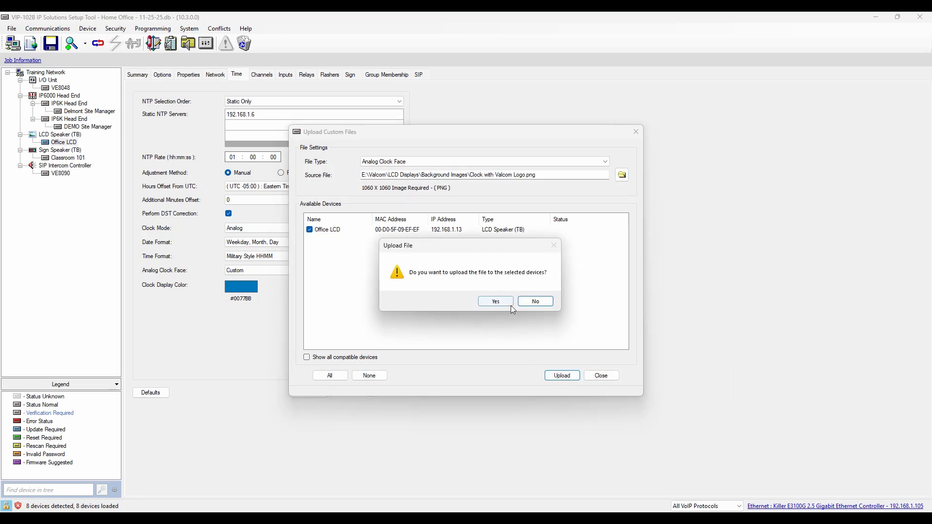
left_click(508, 308)
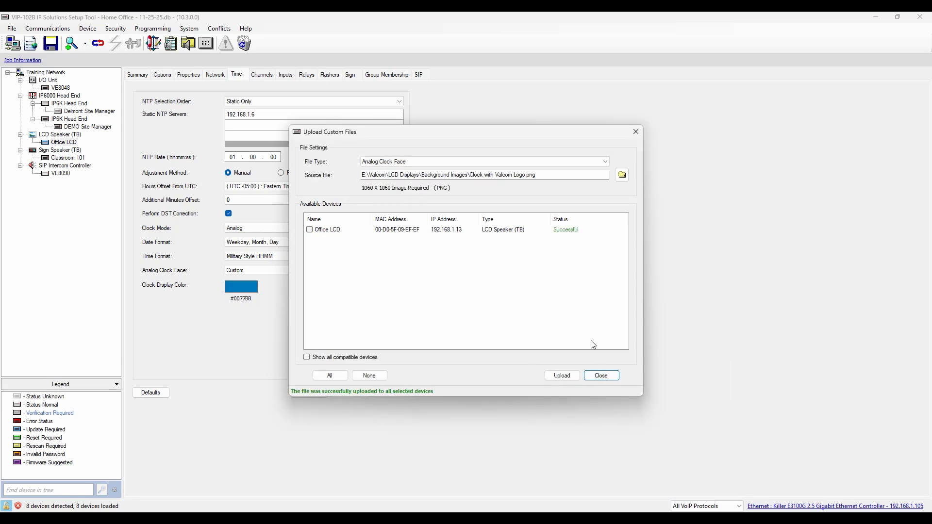
left_click(602, 375)
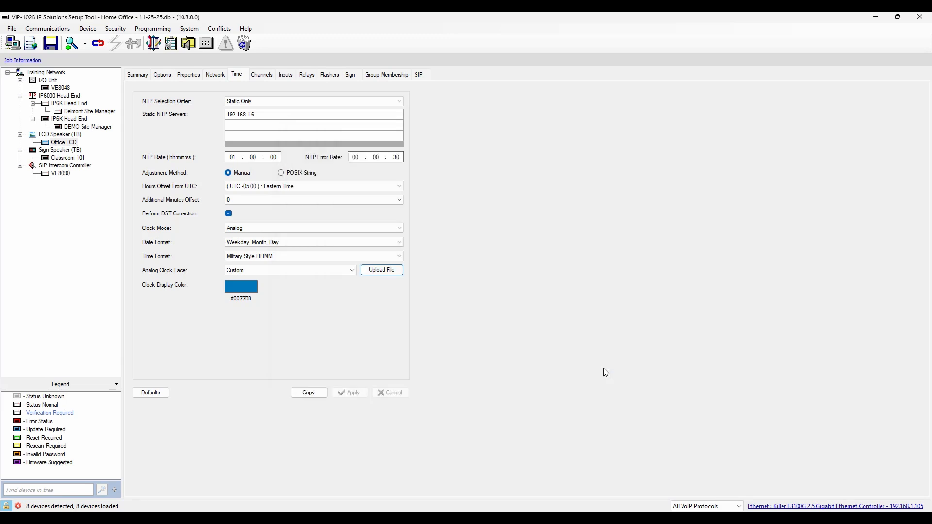
left_click(98, 43)
left_click(493, 301)
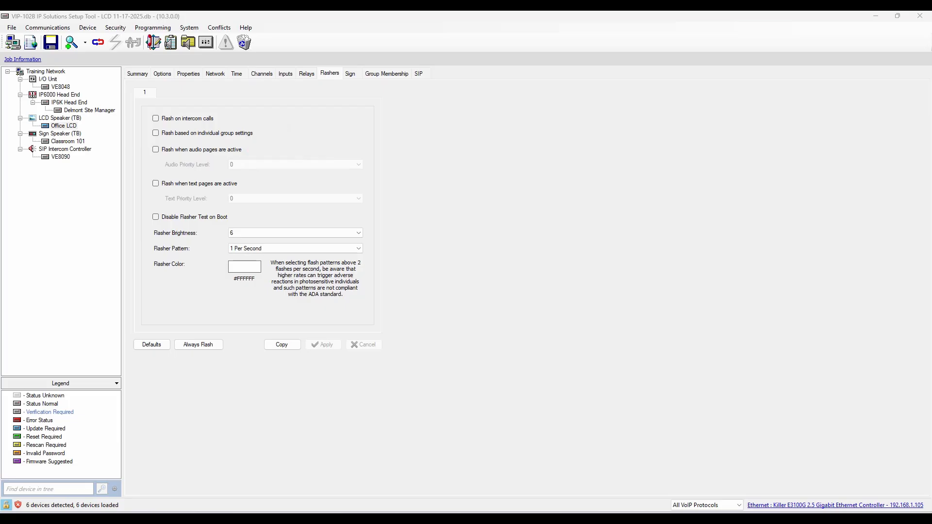
Enable flashing for active audio pages with Audio Priority Level 25 and for active text pages with Text Priority Level 20
left_click(155, 149)
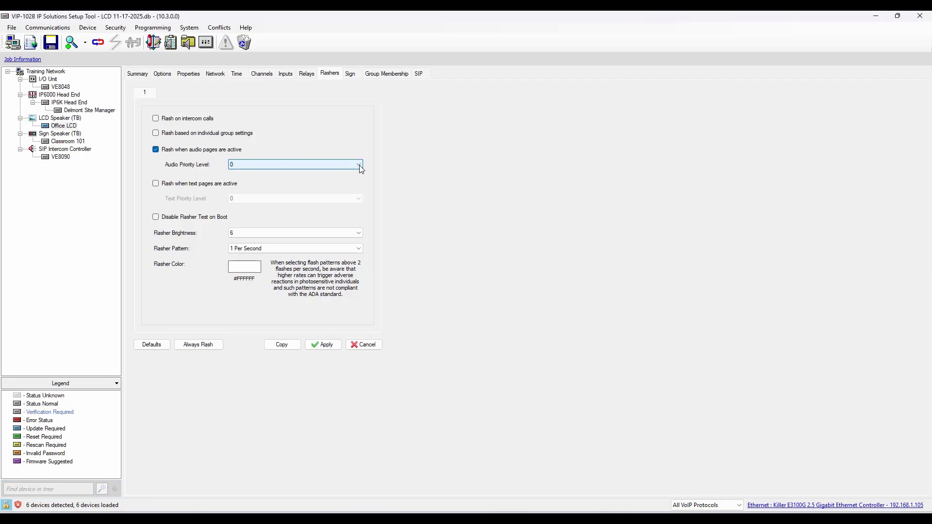
left_click(360, 168)
left_click(325, 263)
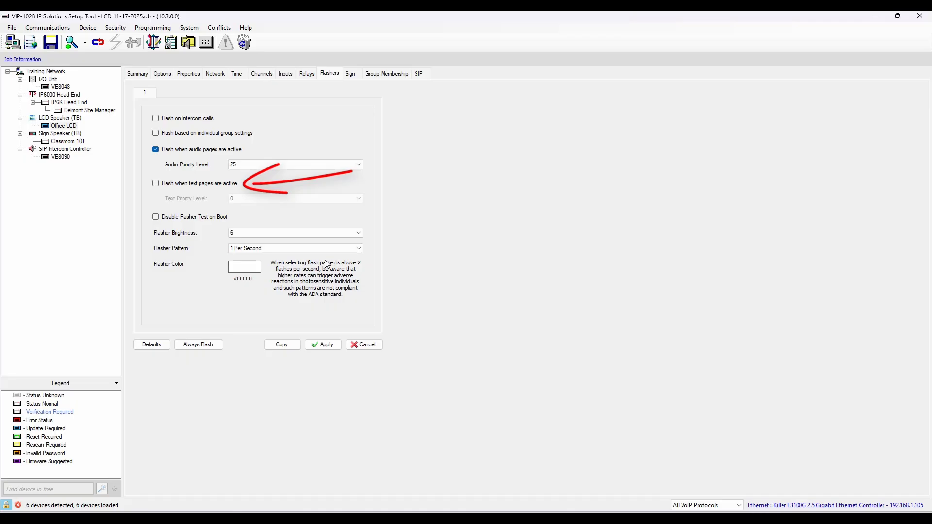
left_click(156, 183)
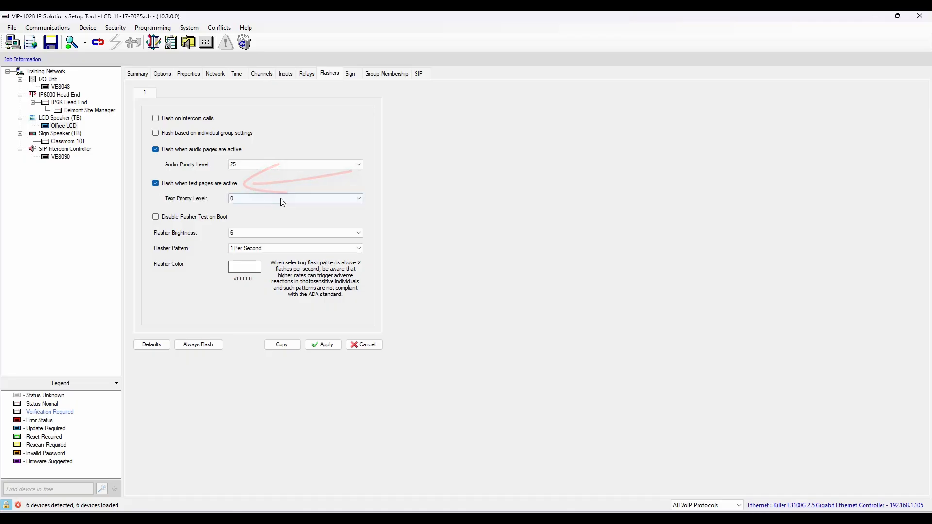
left_click(358, 198)
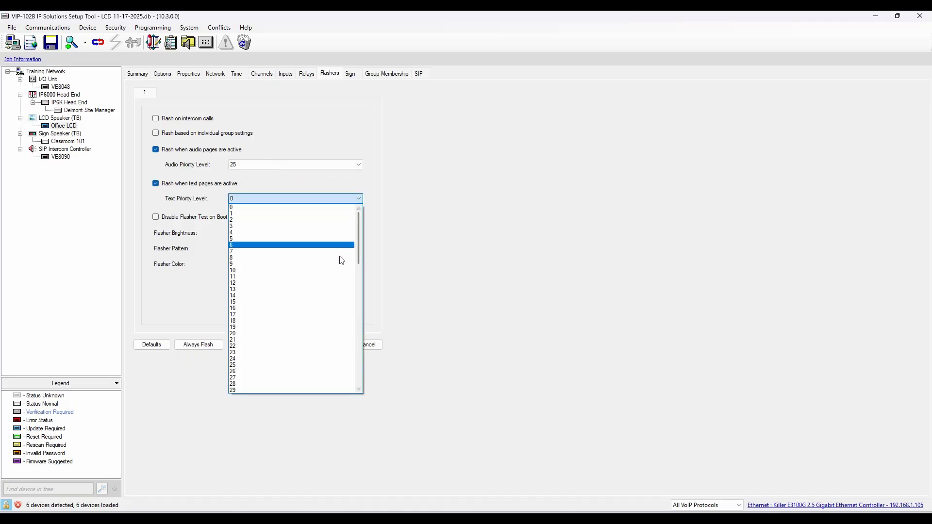
left_click(343, 322)
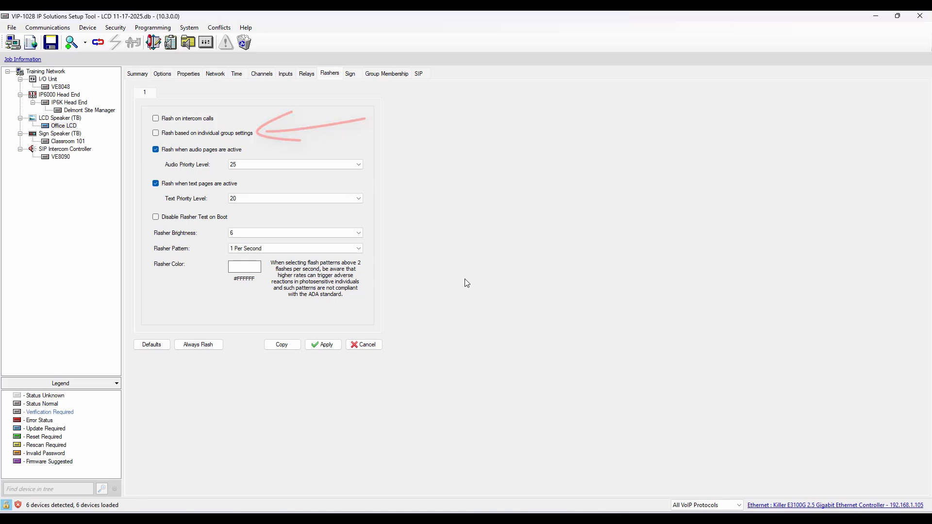
Enable flashing based on individual group settings, and give global flasher group 1000 All Call a 2 Per Second pattern and purple color 8250AE
left_click(155, 133)
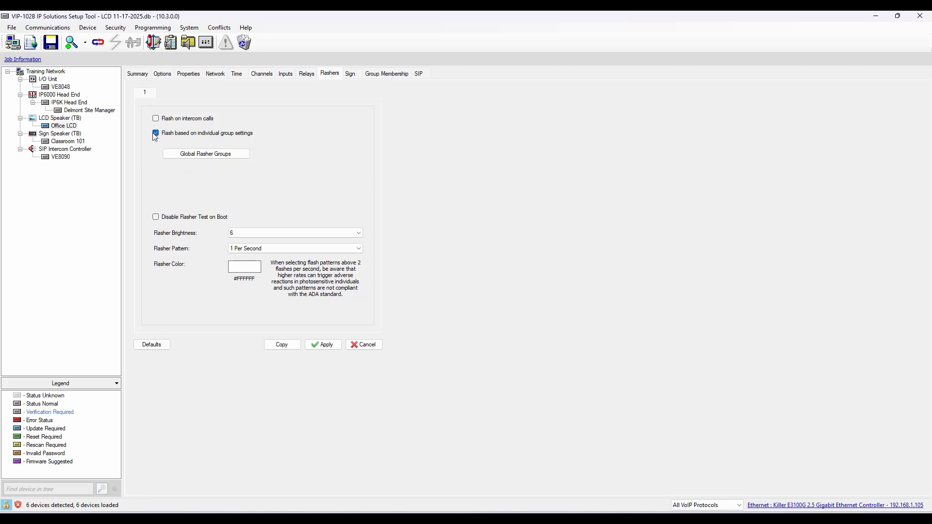
left_click(185, 155)
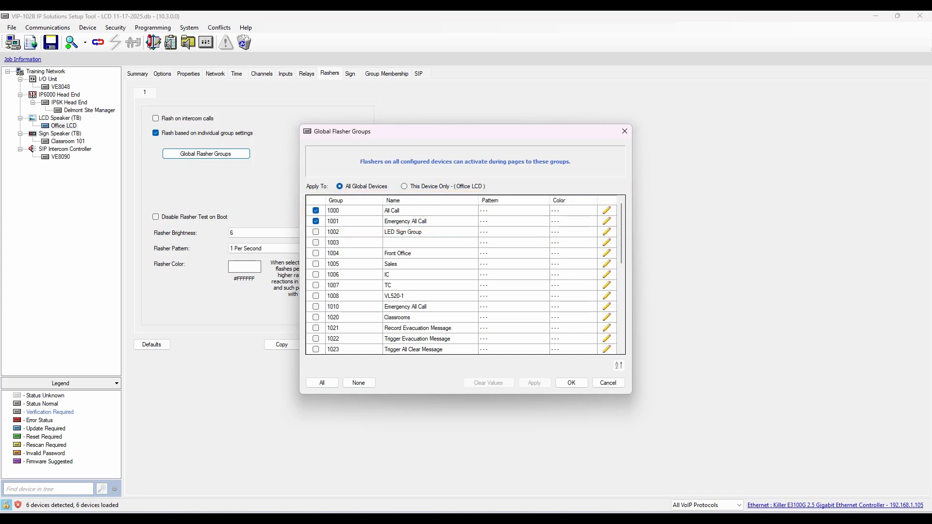
left_click(611, 212)
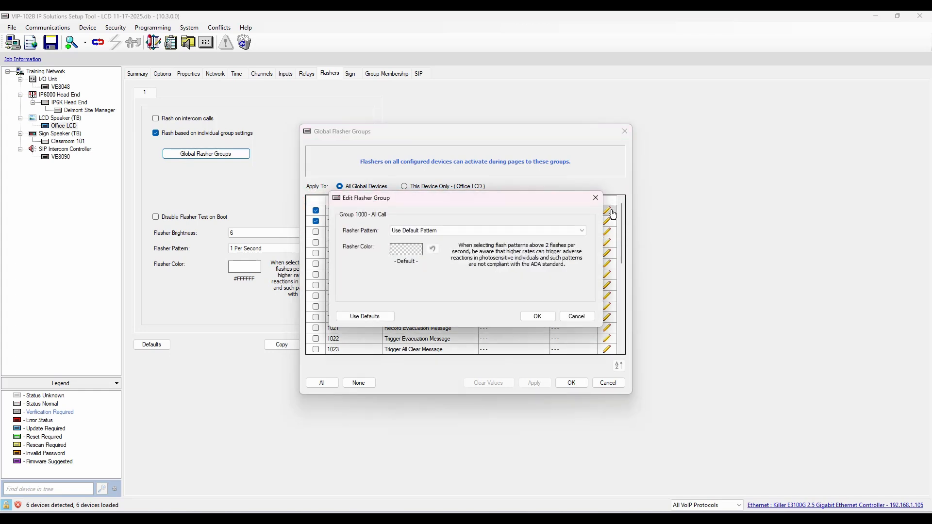
left_click(570, 235)
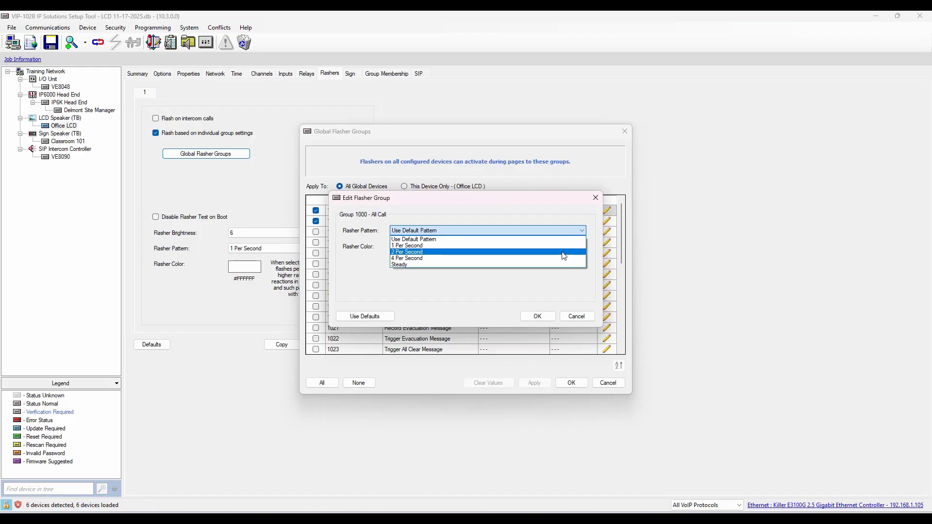
left_click(563, 252)
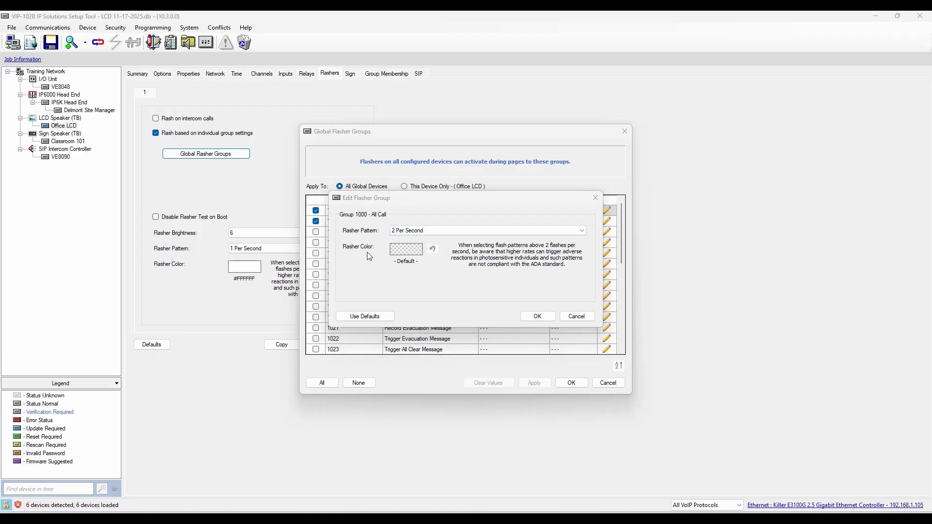
left_click(396, 249)
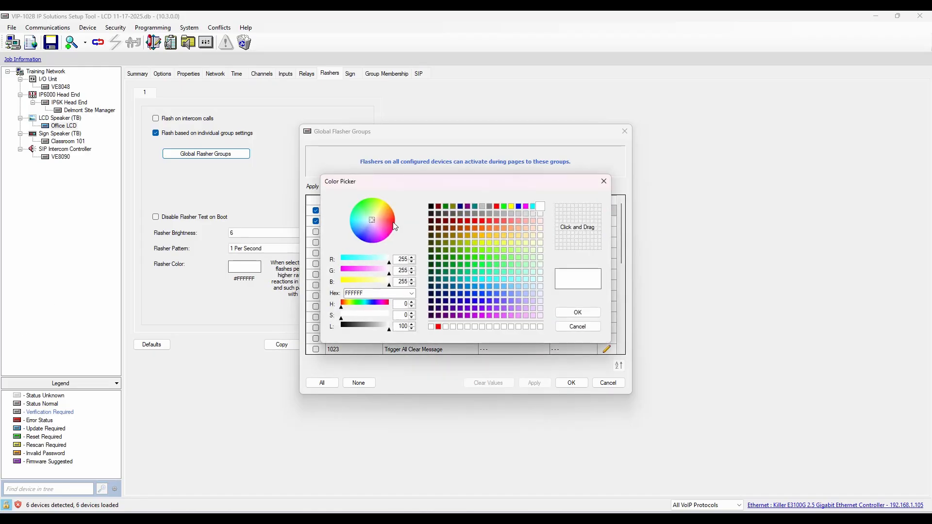
left_click_drag(374, 219, 371, 230)
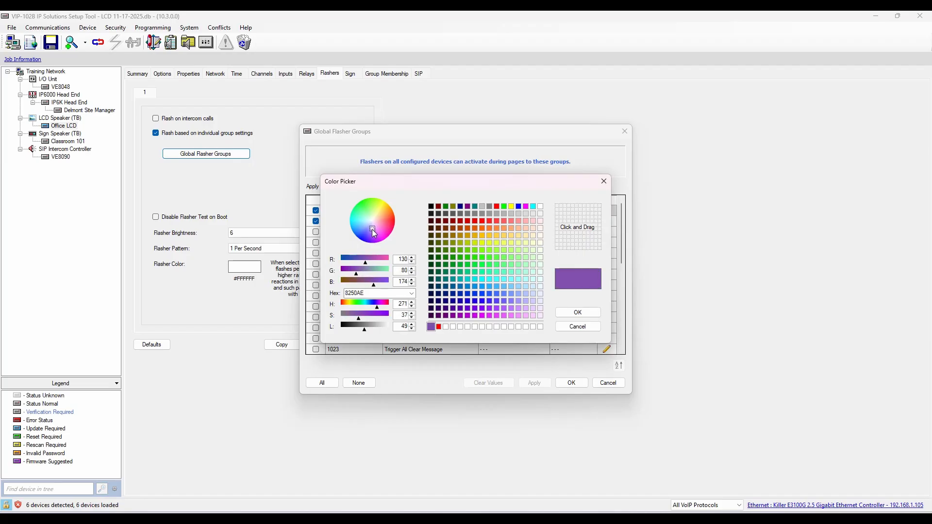
left_click(597, 313)
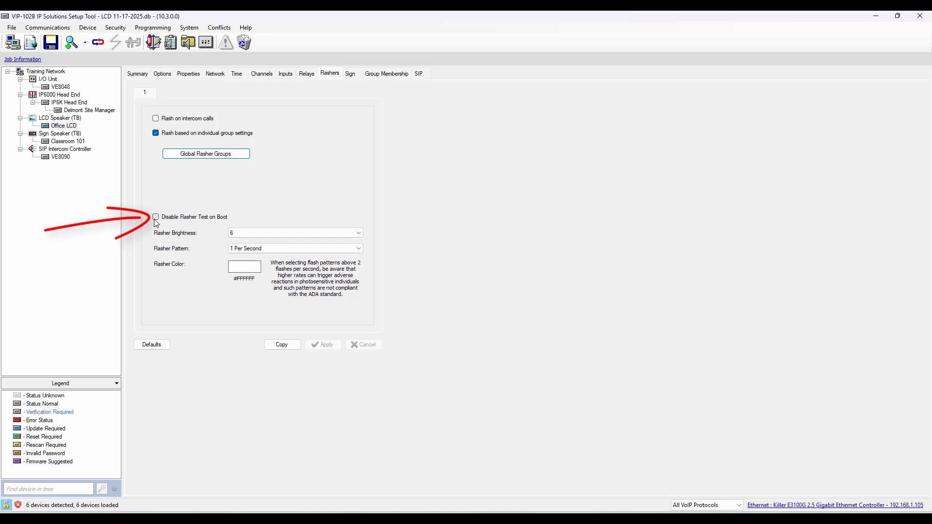
Disable the flasher test on boot for the LCD speaker
left_click(155, 219)
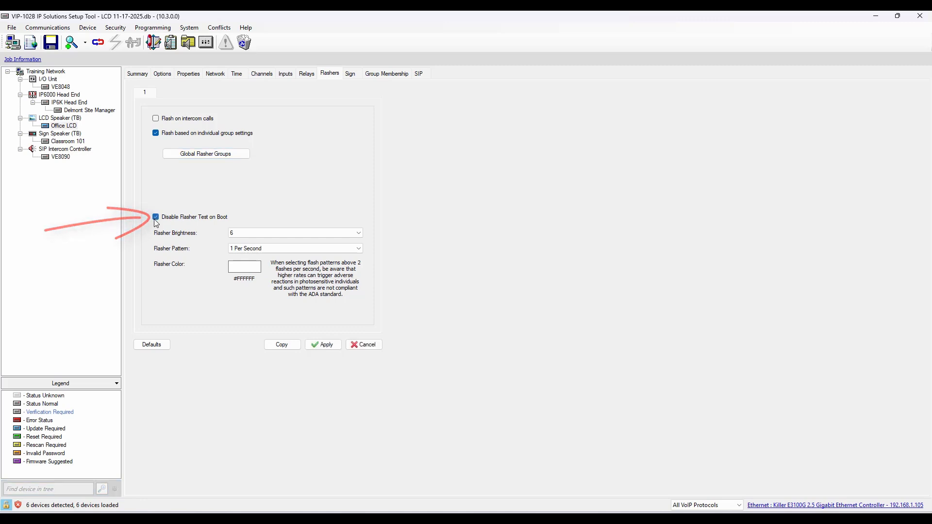